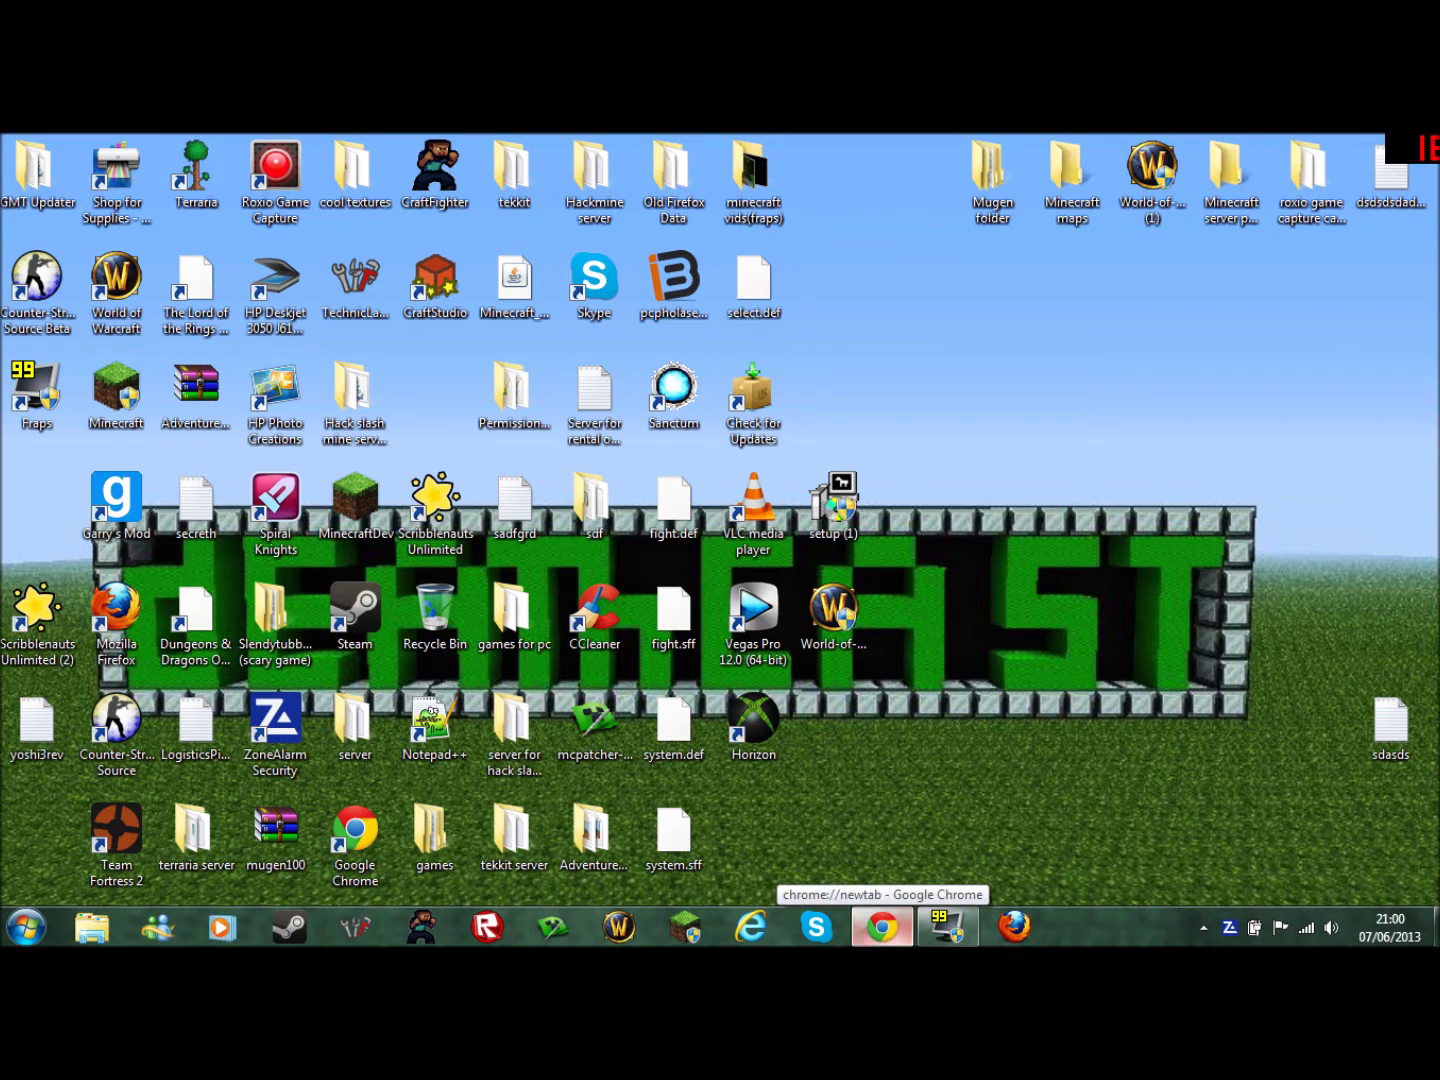
- Search Chrome for 'bukkit Mobarena' and open the MobArena - Bukkit result
left_click(883, 927)
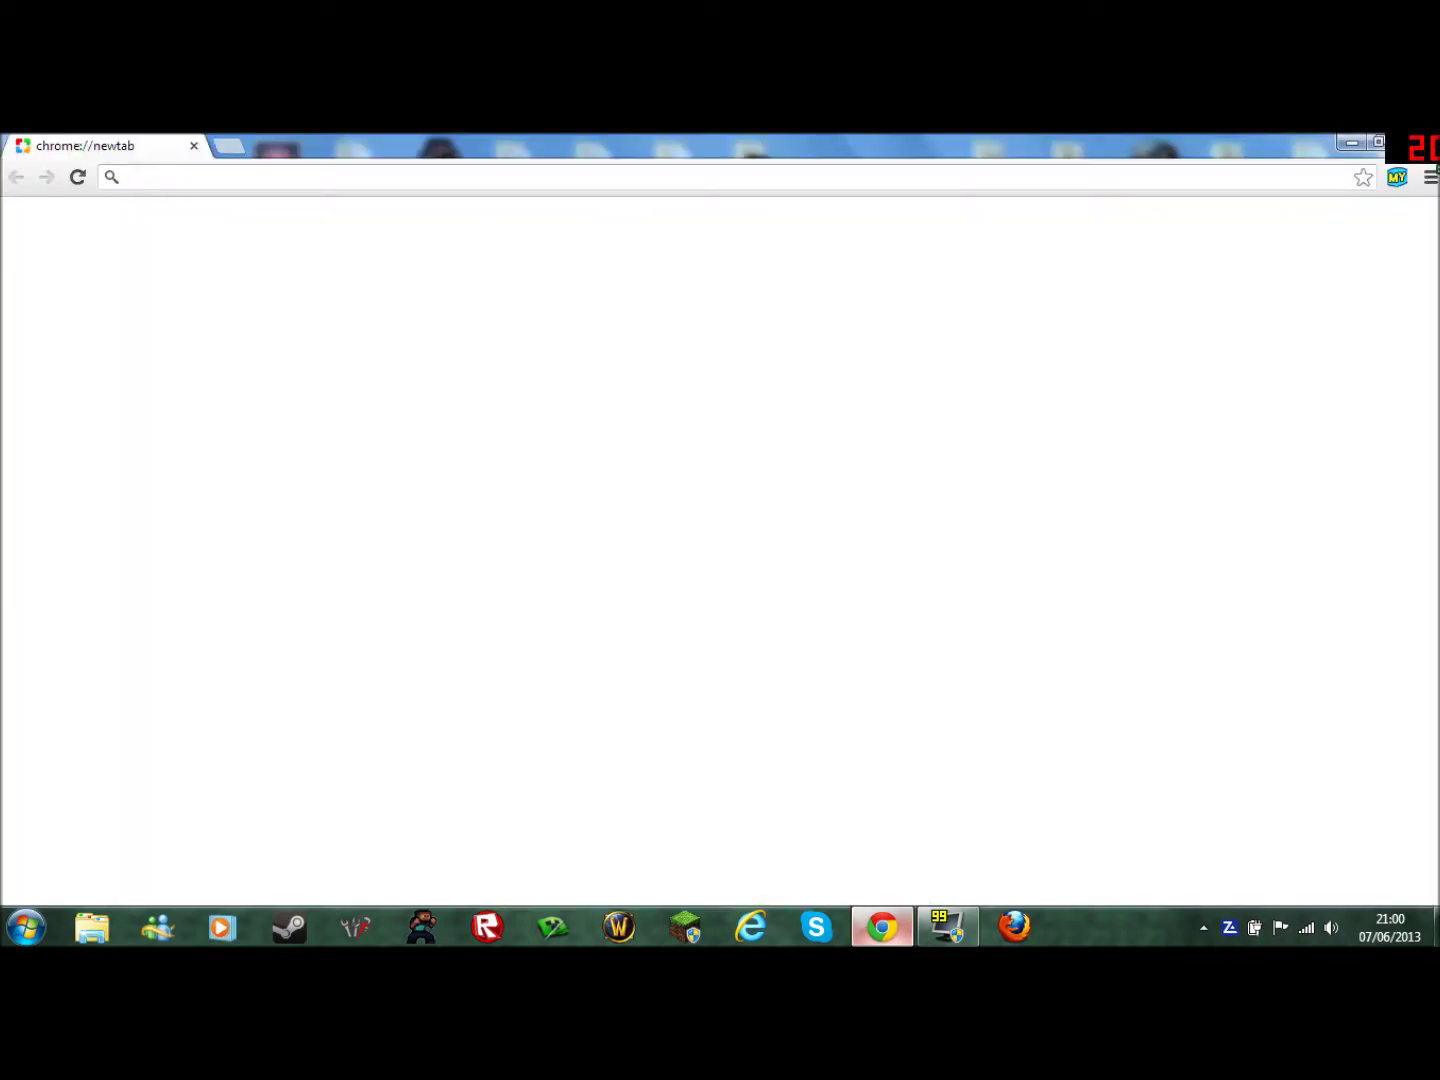
type("bukkit ")
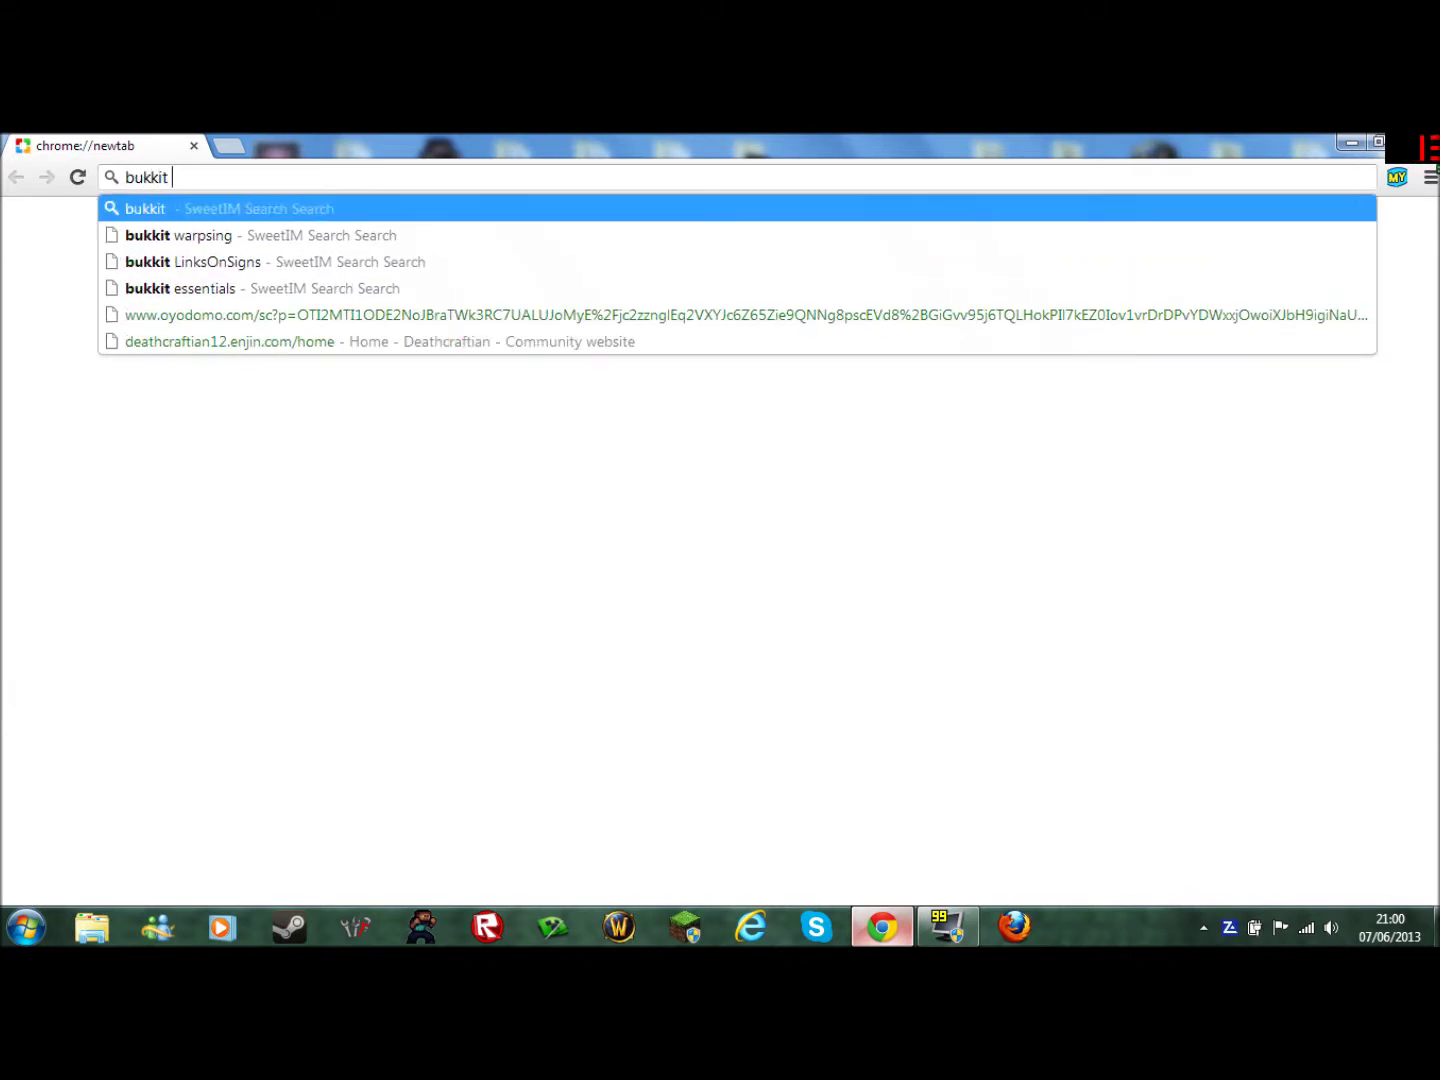
type("Mo")
key("BackSpace")
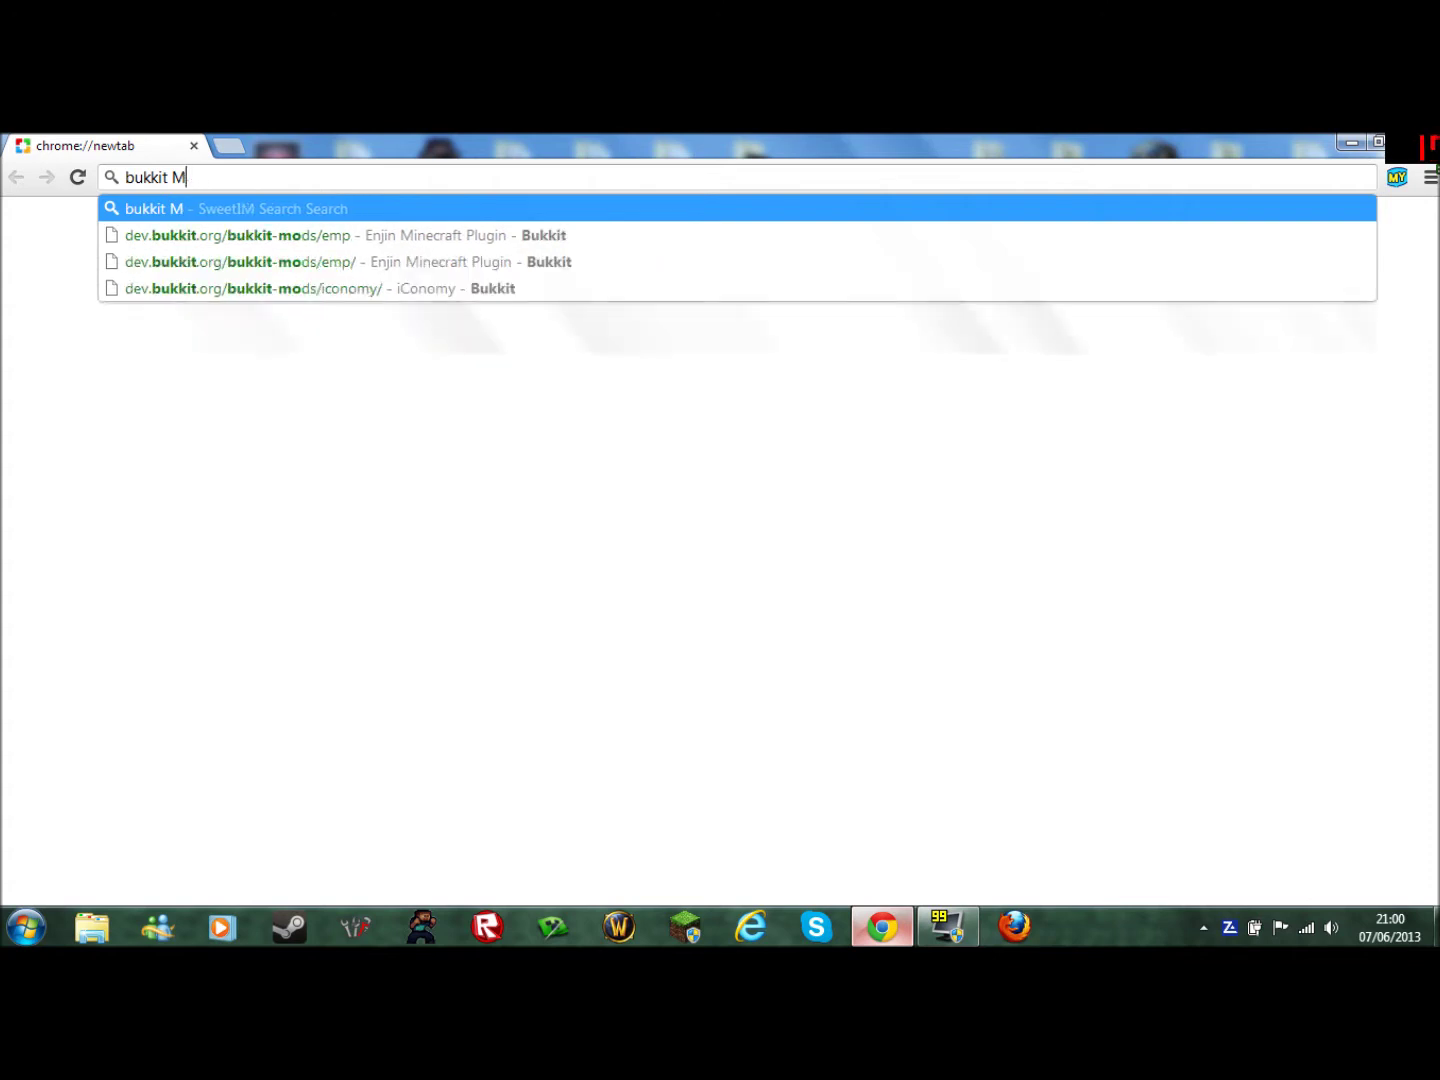
type("o")
key("BackSpace")
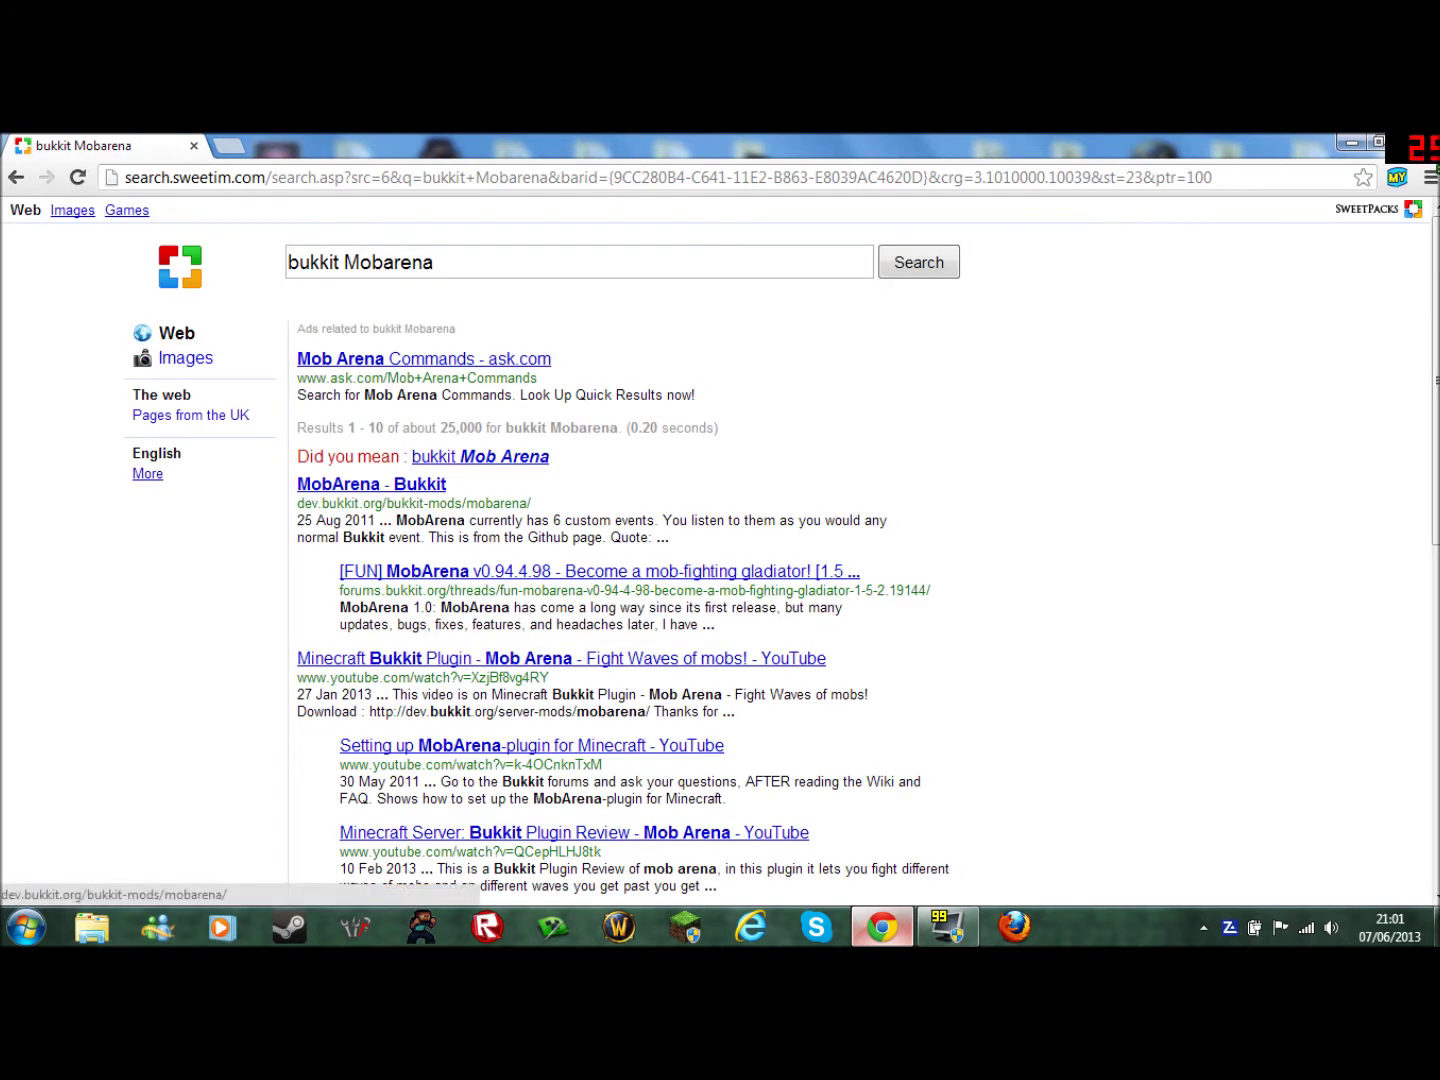
left_click(372, 484)
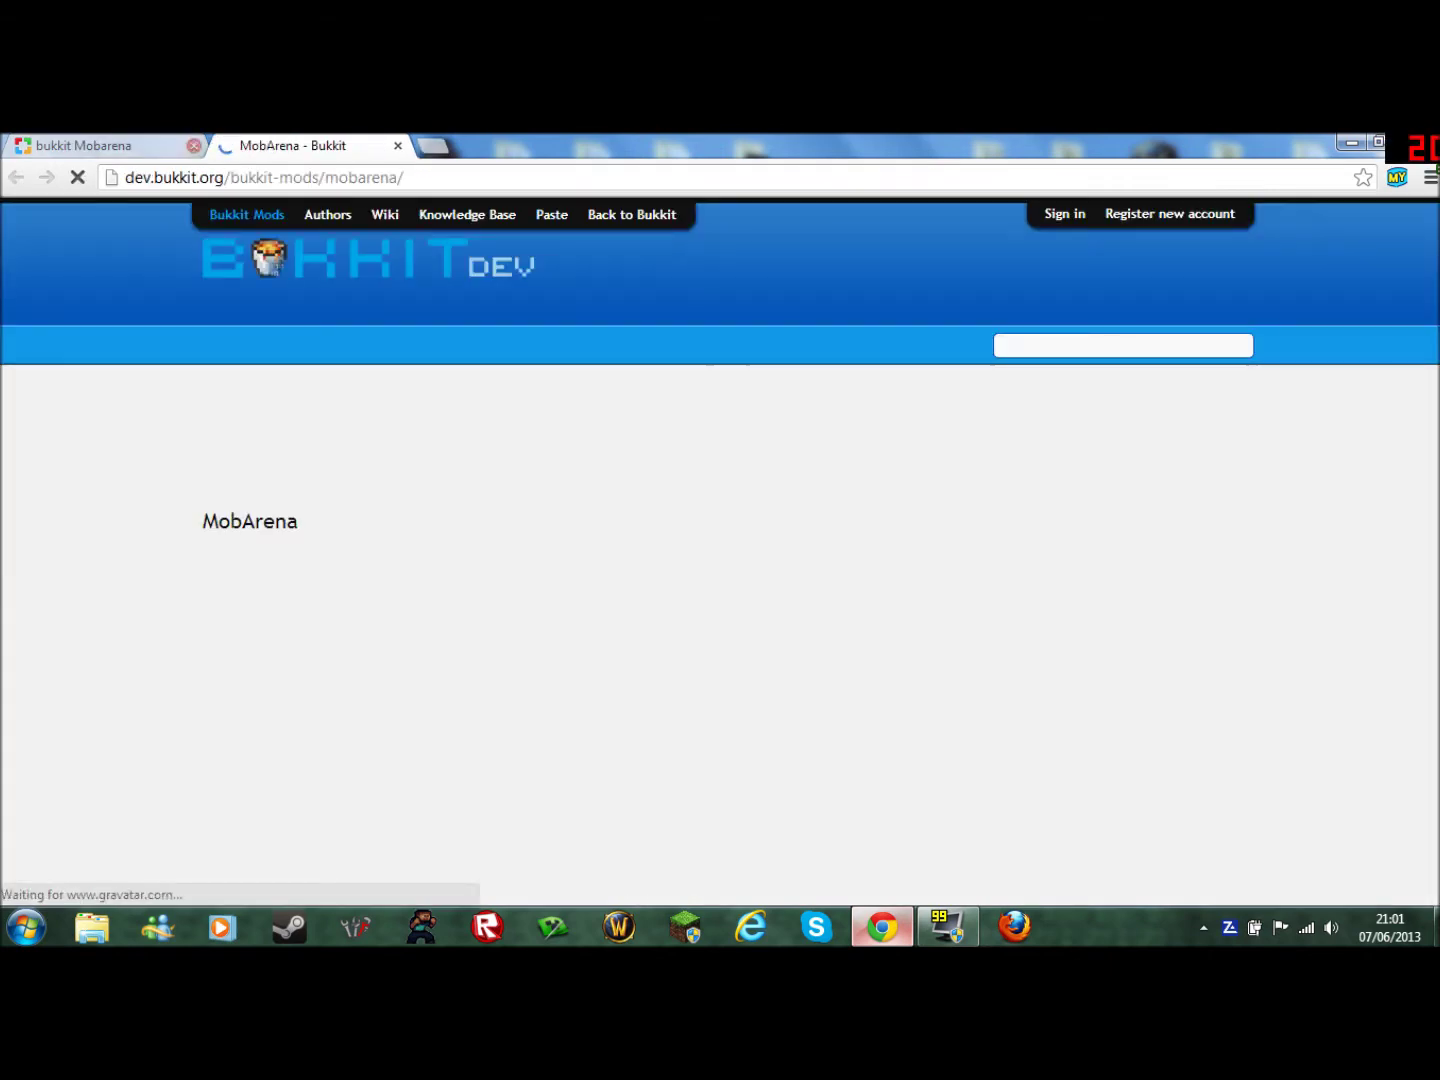
- Close the search tab and go to the latest MobArena file page
left_click(193, 146)
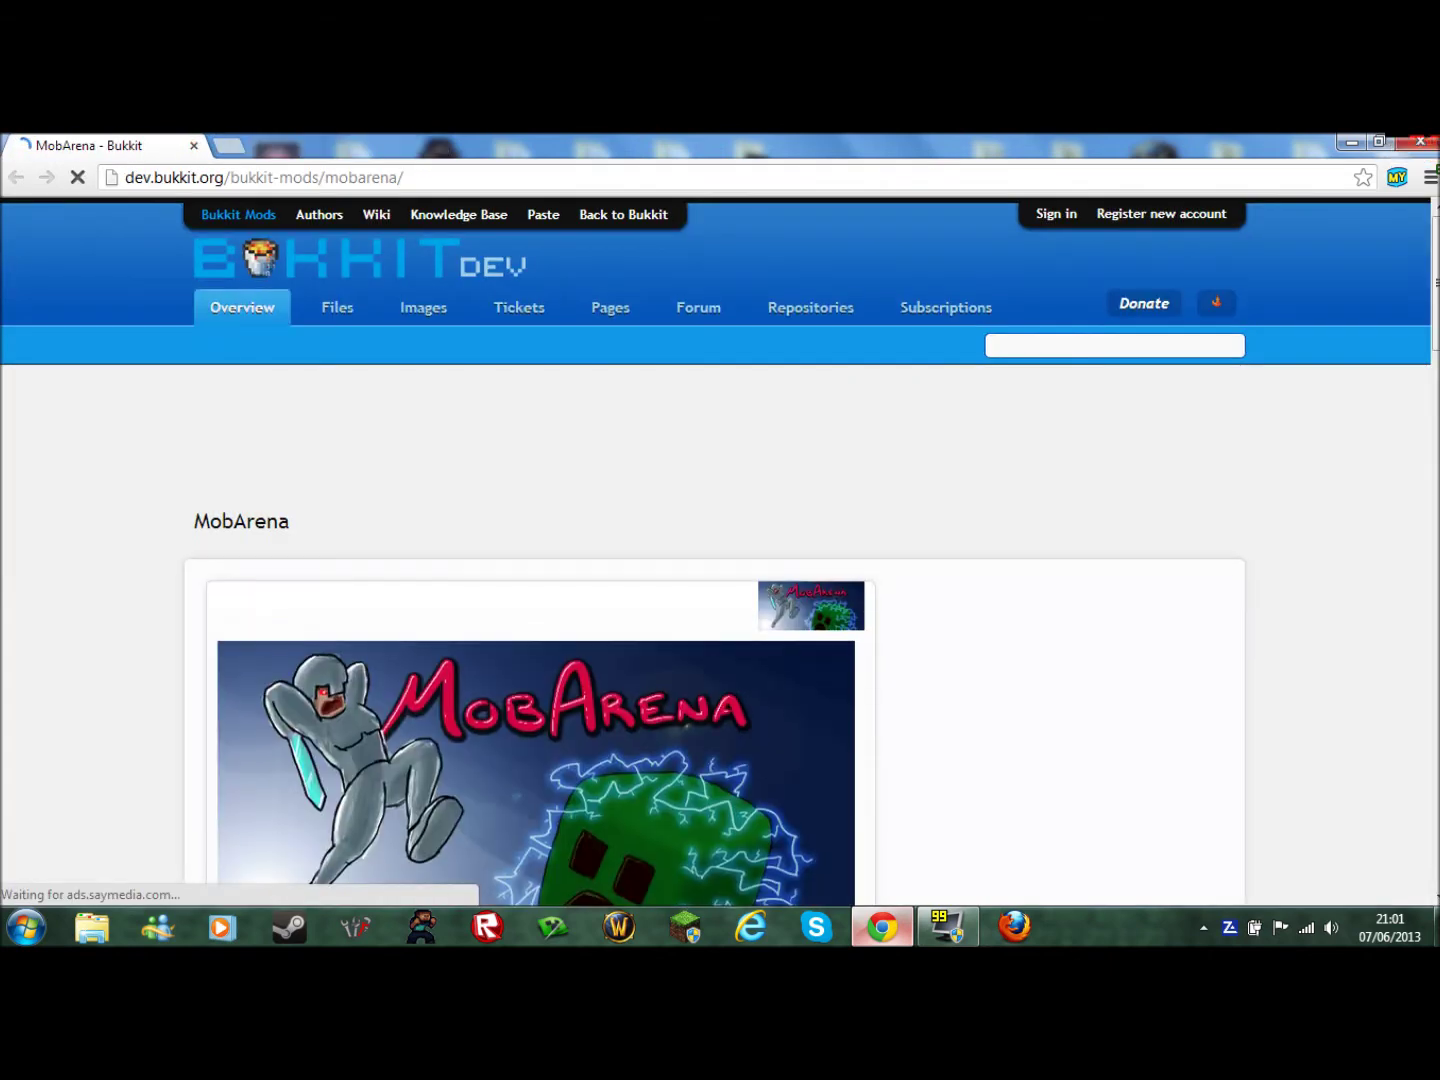
scroll(743, 495, "down", 2)
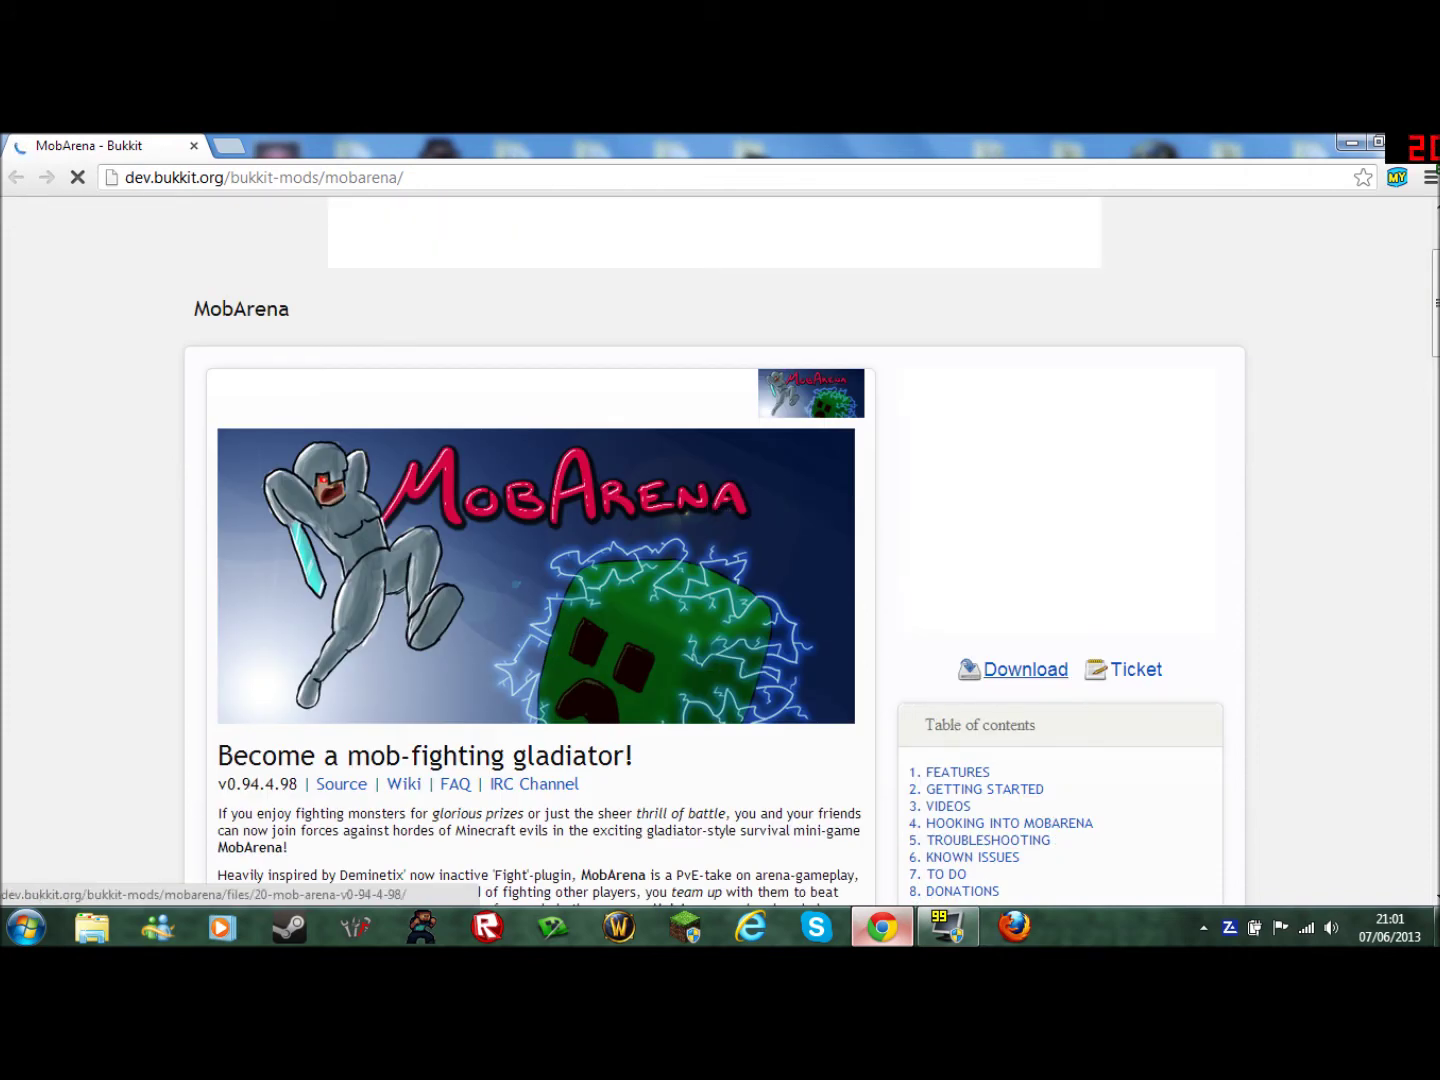
left_click(1025, 670)
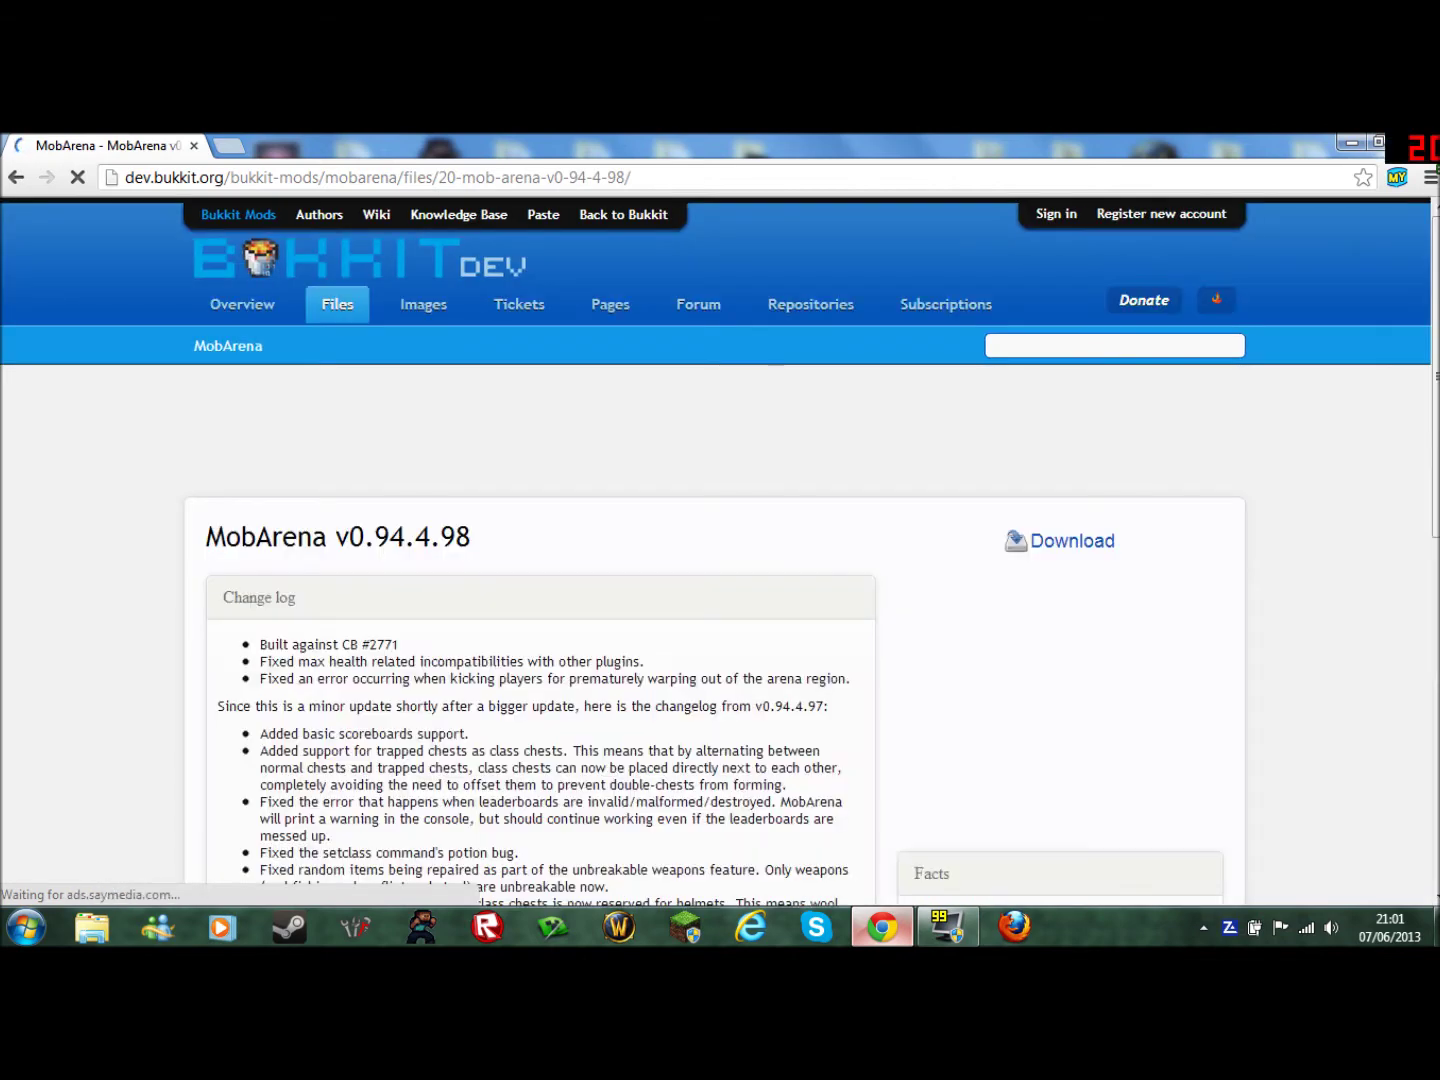
- Scroll through the v0.94.4.98 file page and snap Chrome to the left half
scroll(720, 550, "down", 2)
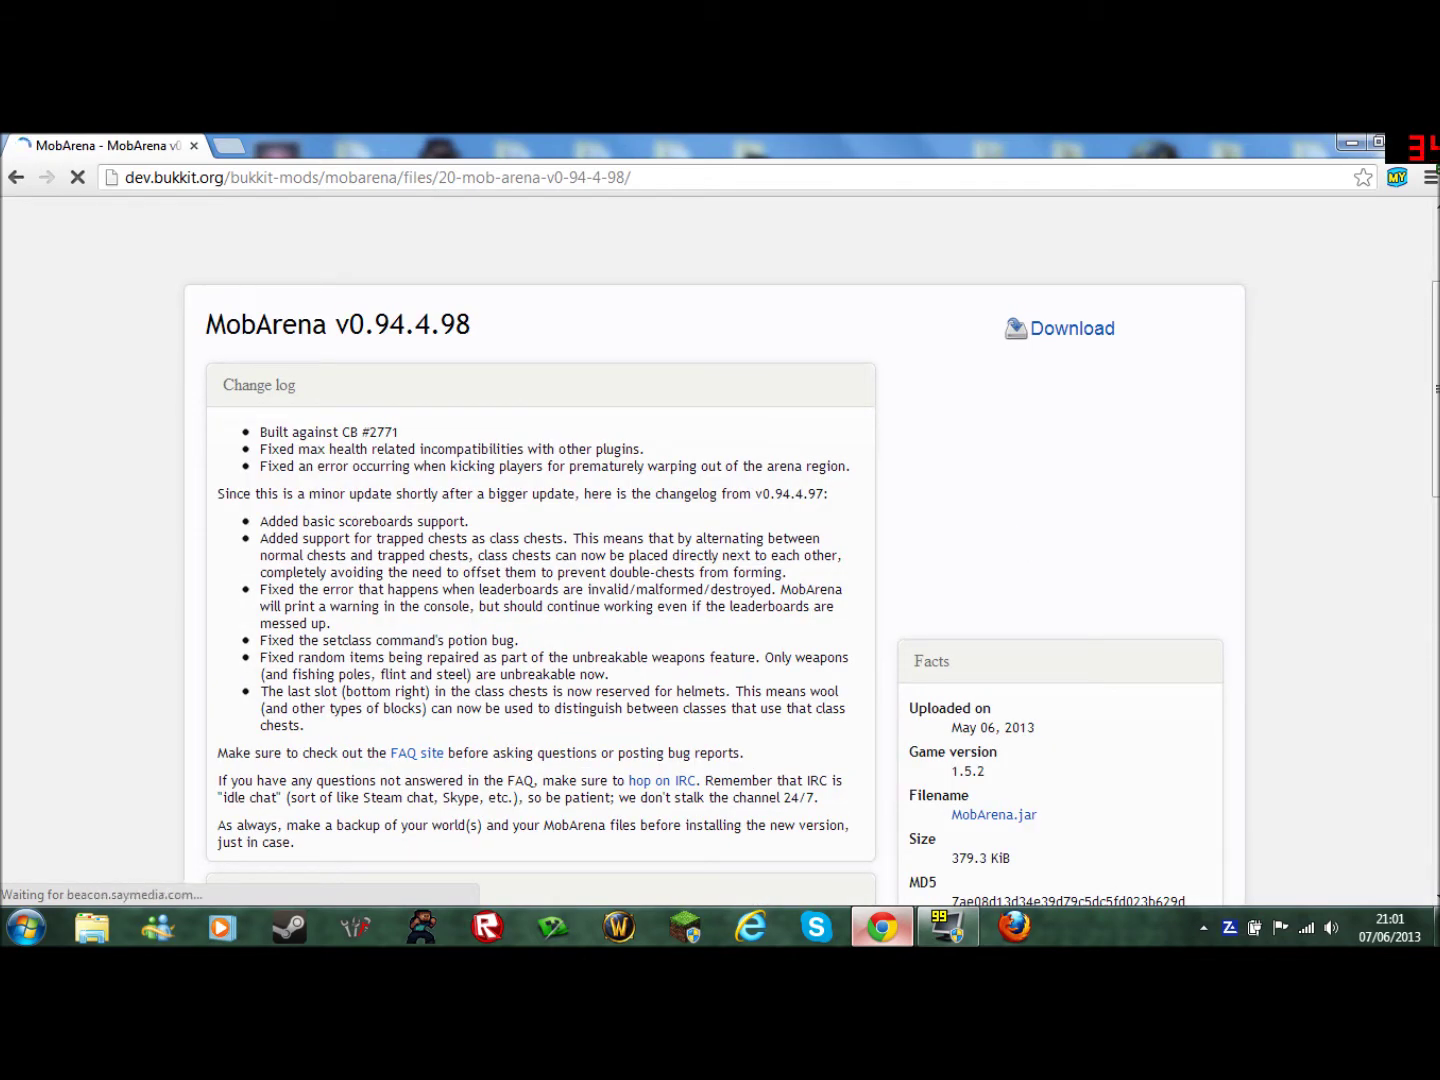
scroll(720, 550, "down", 1)
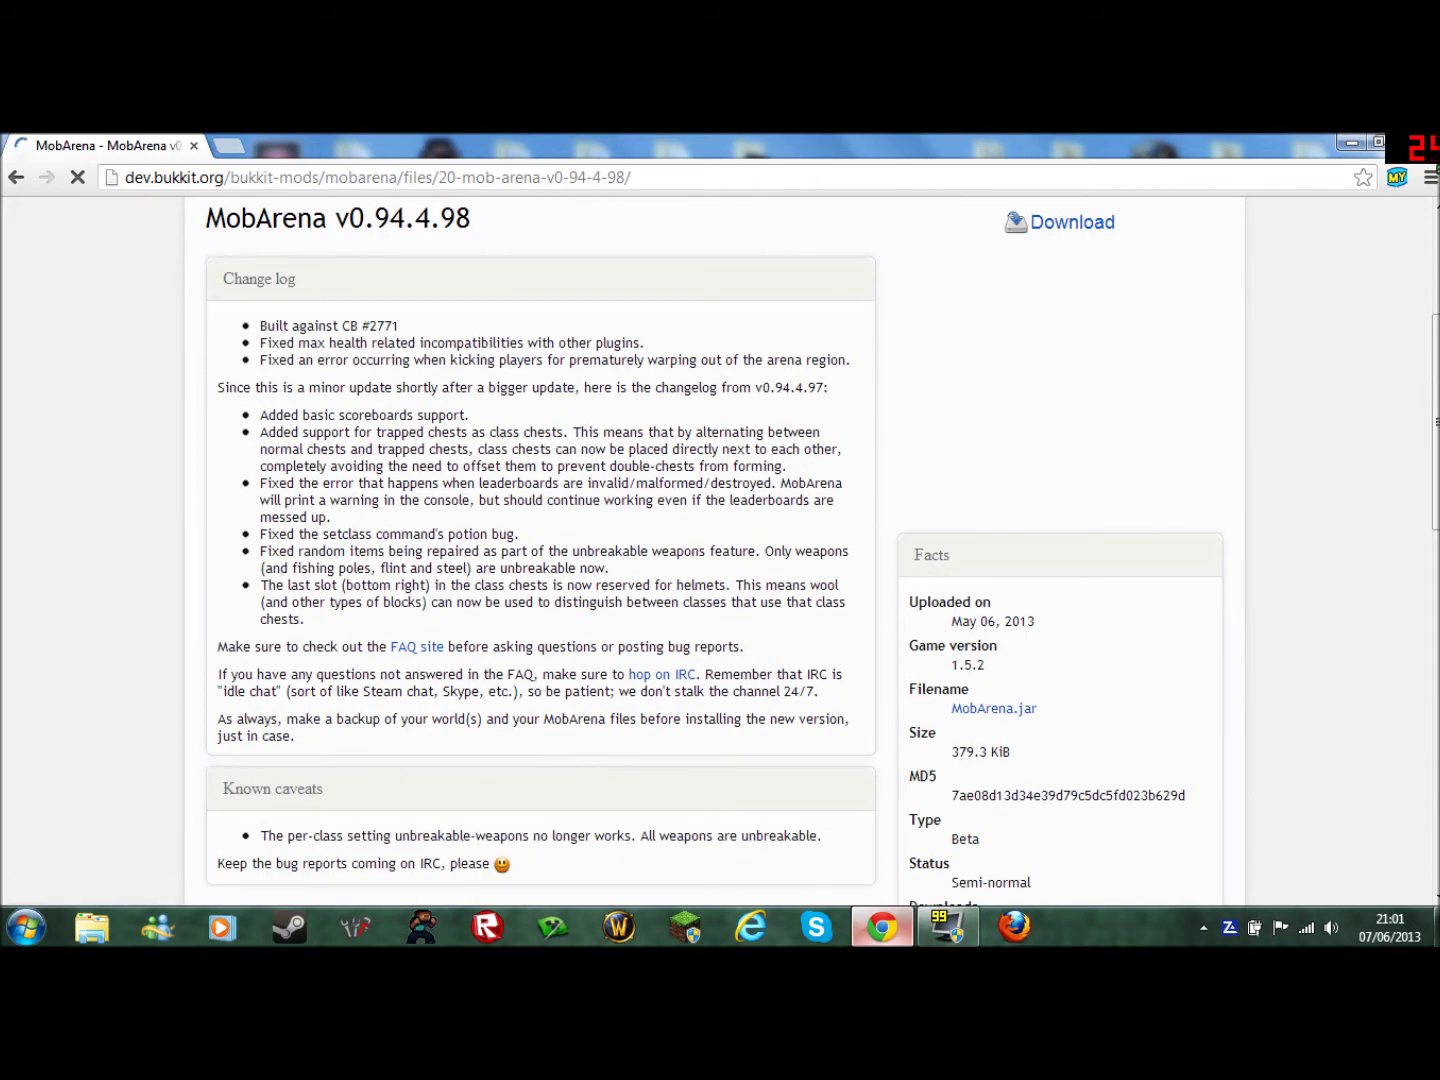
scroll(720, 550, "down", 1)
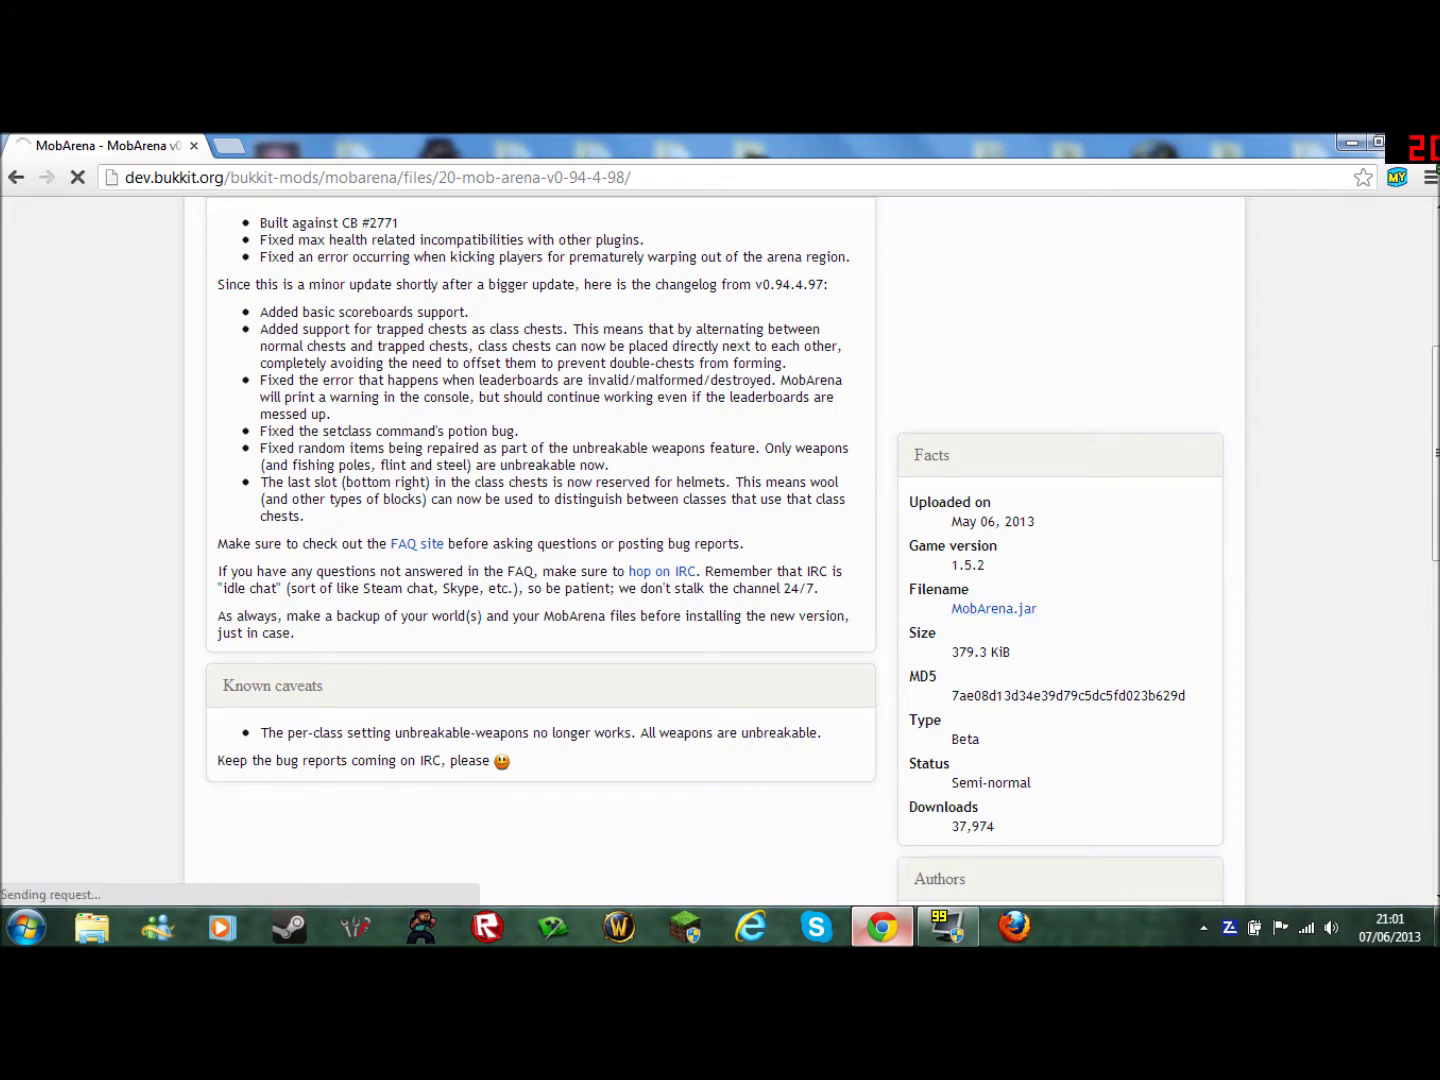
key("super+Left")
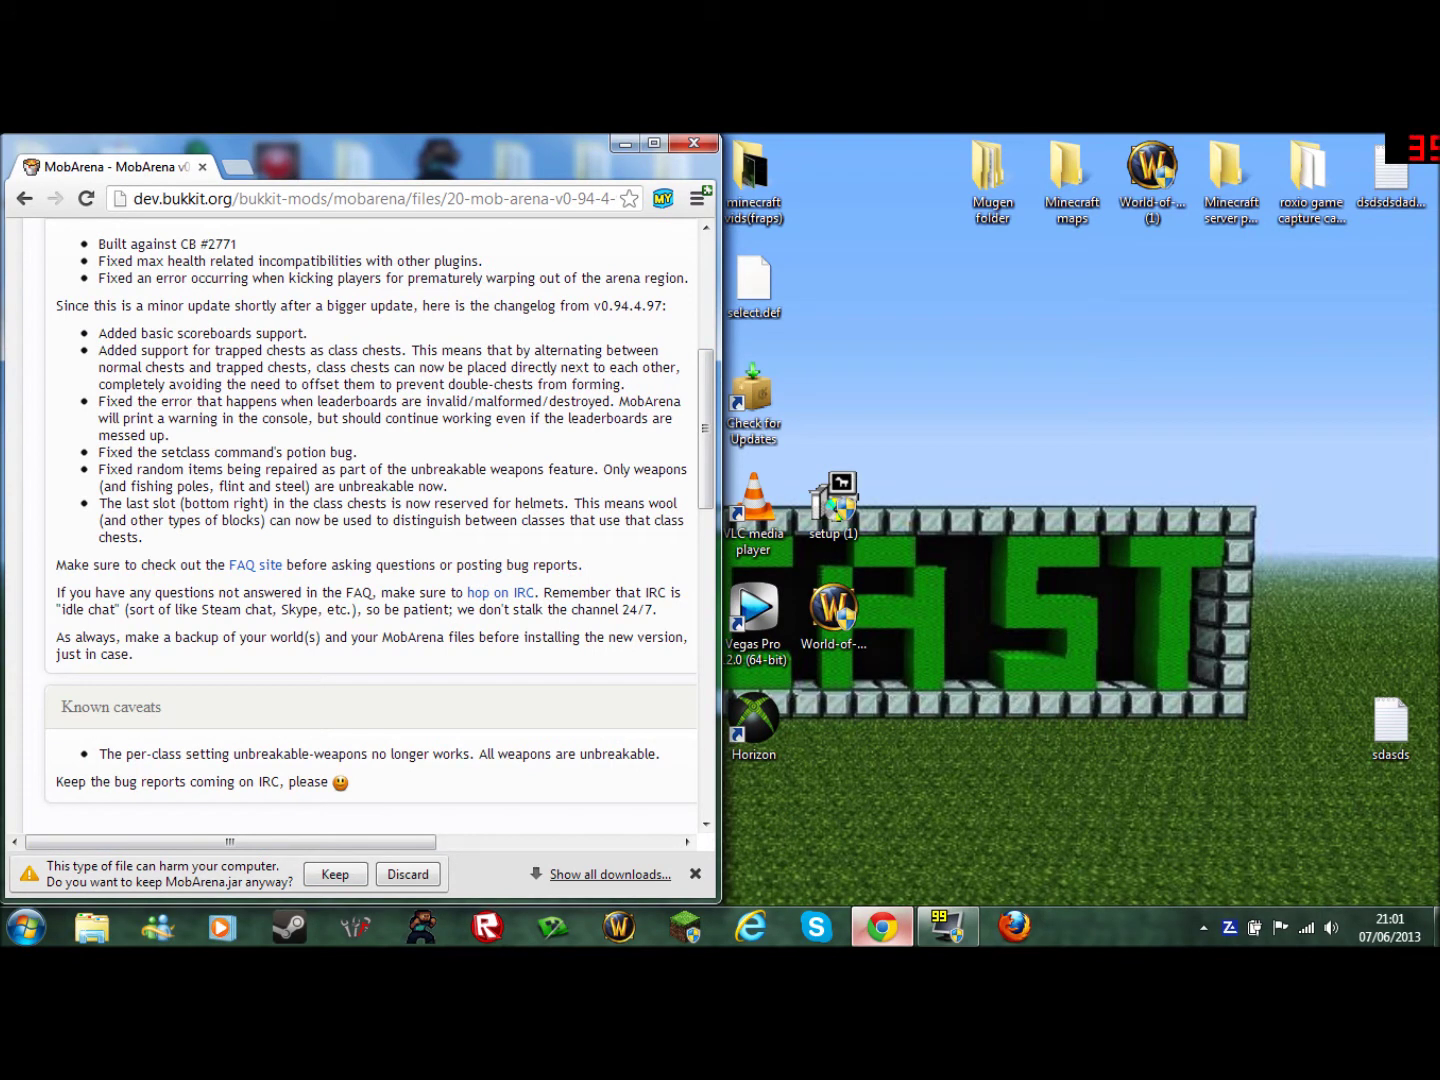
- Keep the downloaded MobArena.jar and drag it into the Minecraft server plugins folder
left_click(335, 874)
left_click(1230, 176)
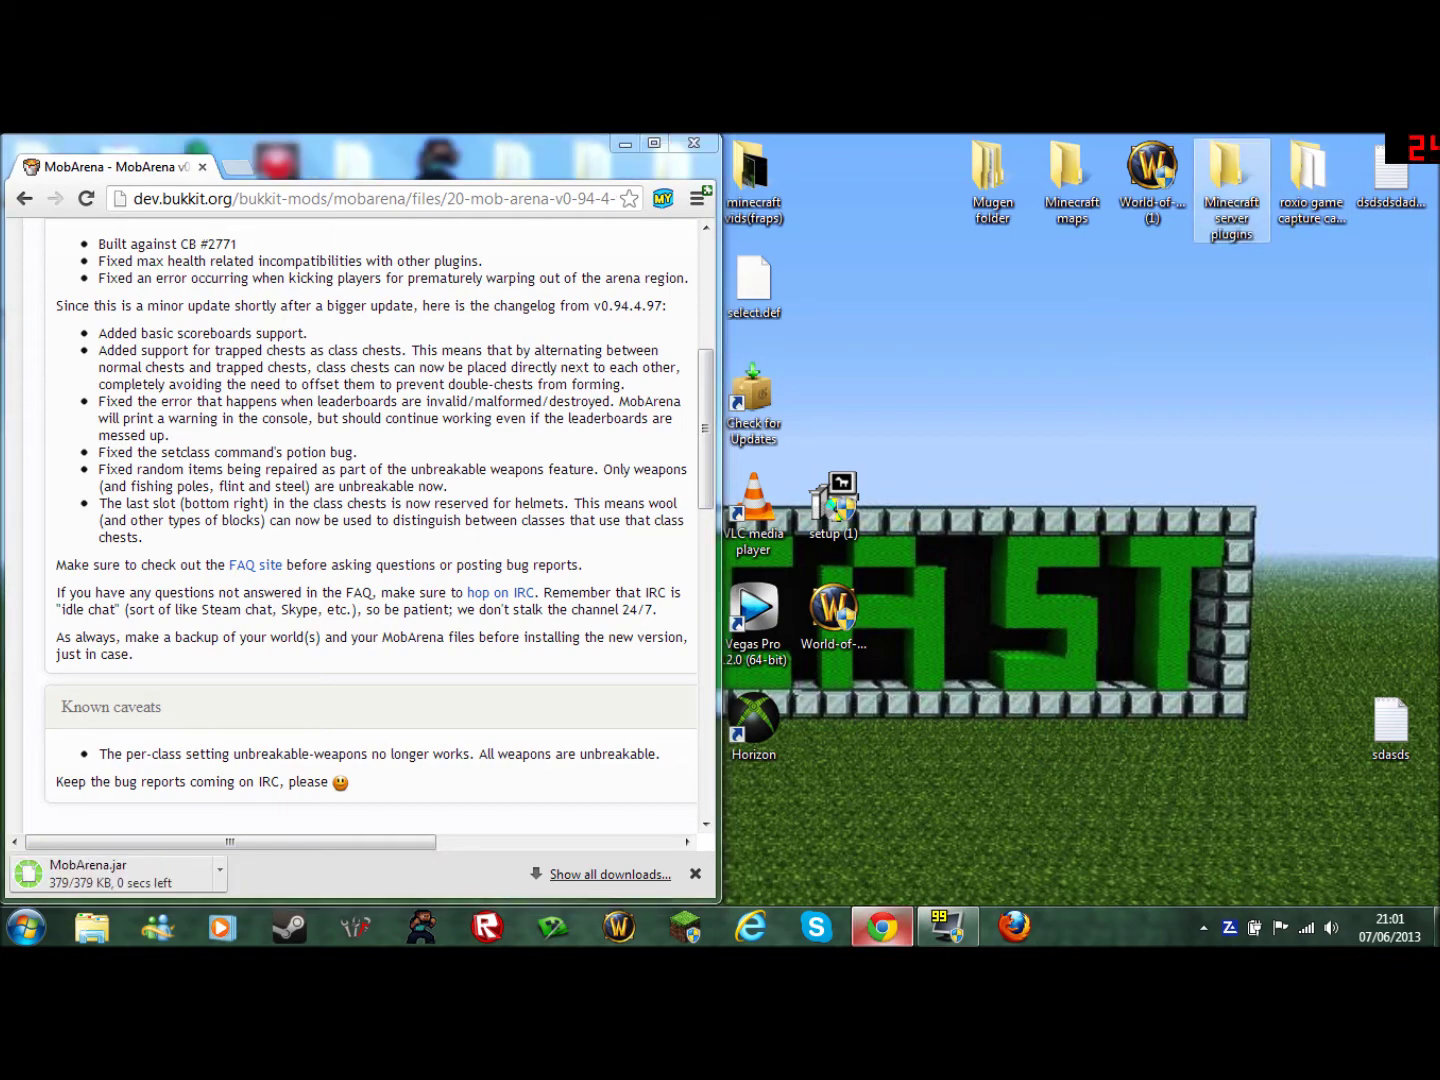
key("Return")
left_click_drag(100, 872, 950, 550)
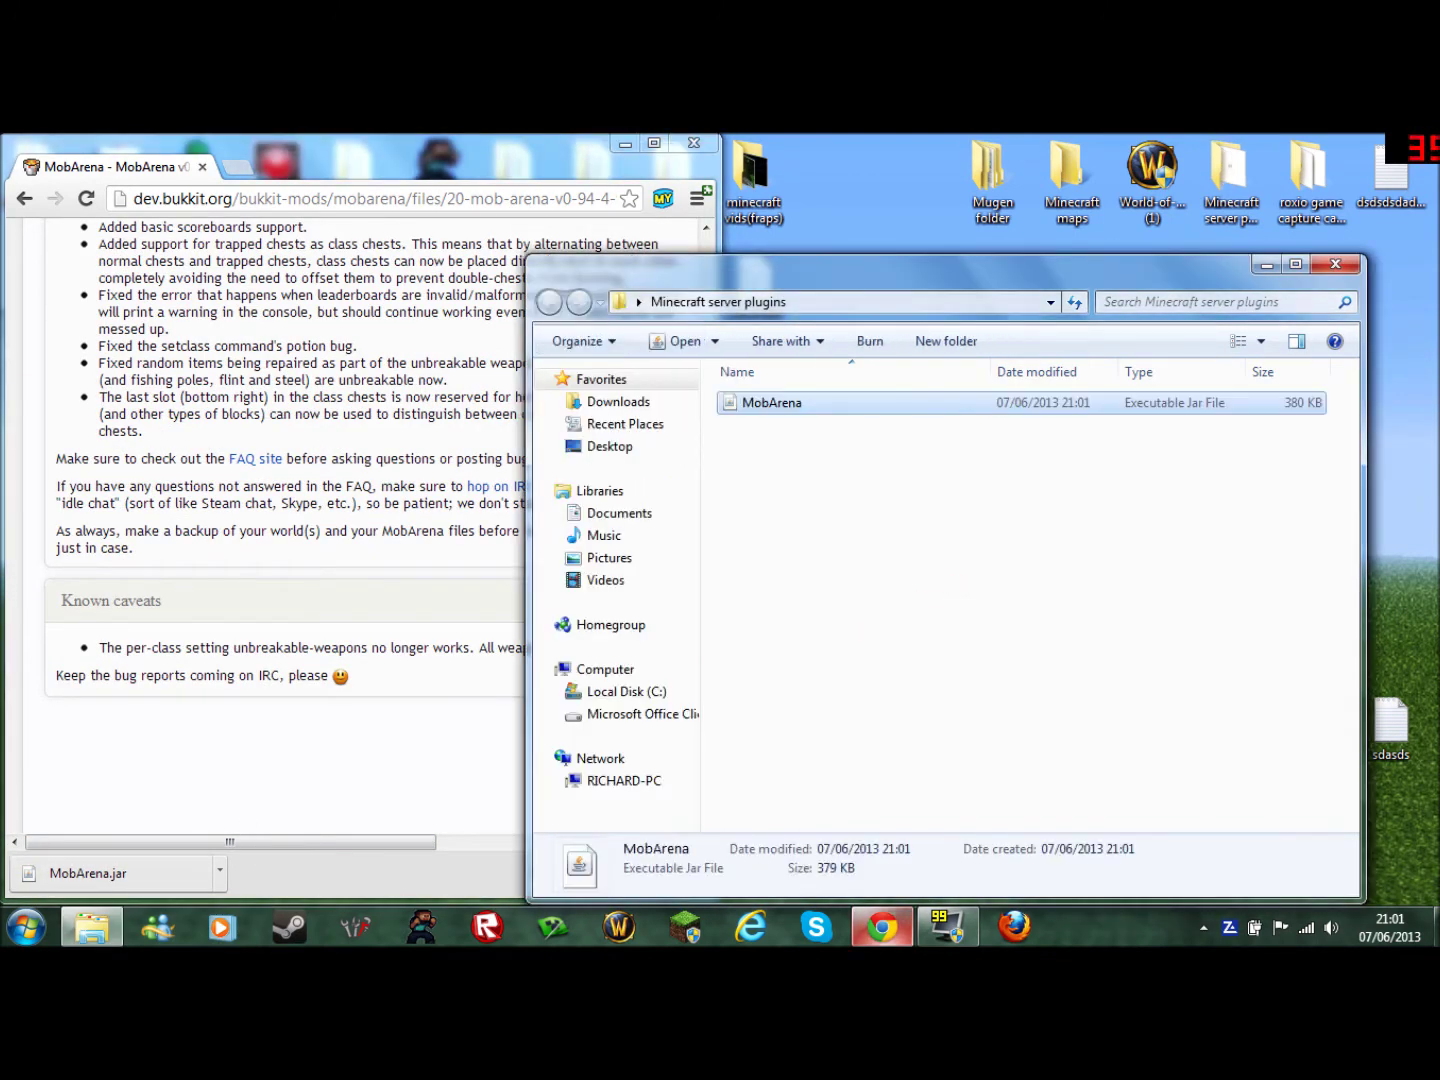
key("alt+Tab")
key("ctrl+t")
- Close the MobArena tab, open the NiTROPanel bookmark and log in with the saved e-mail
left_click(203, 166)
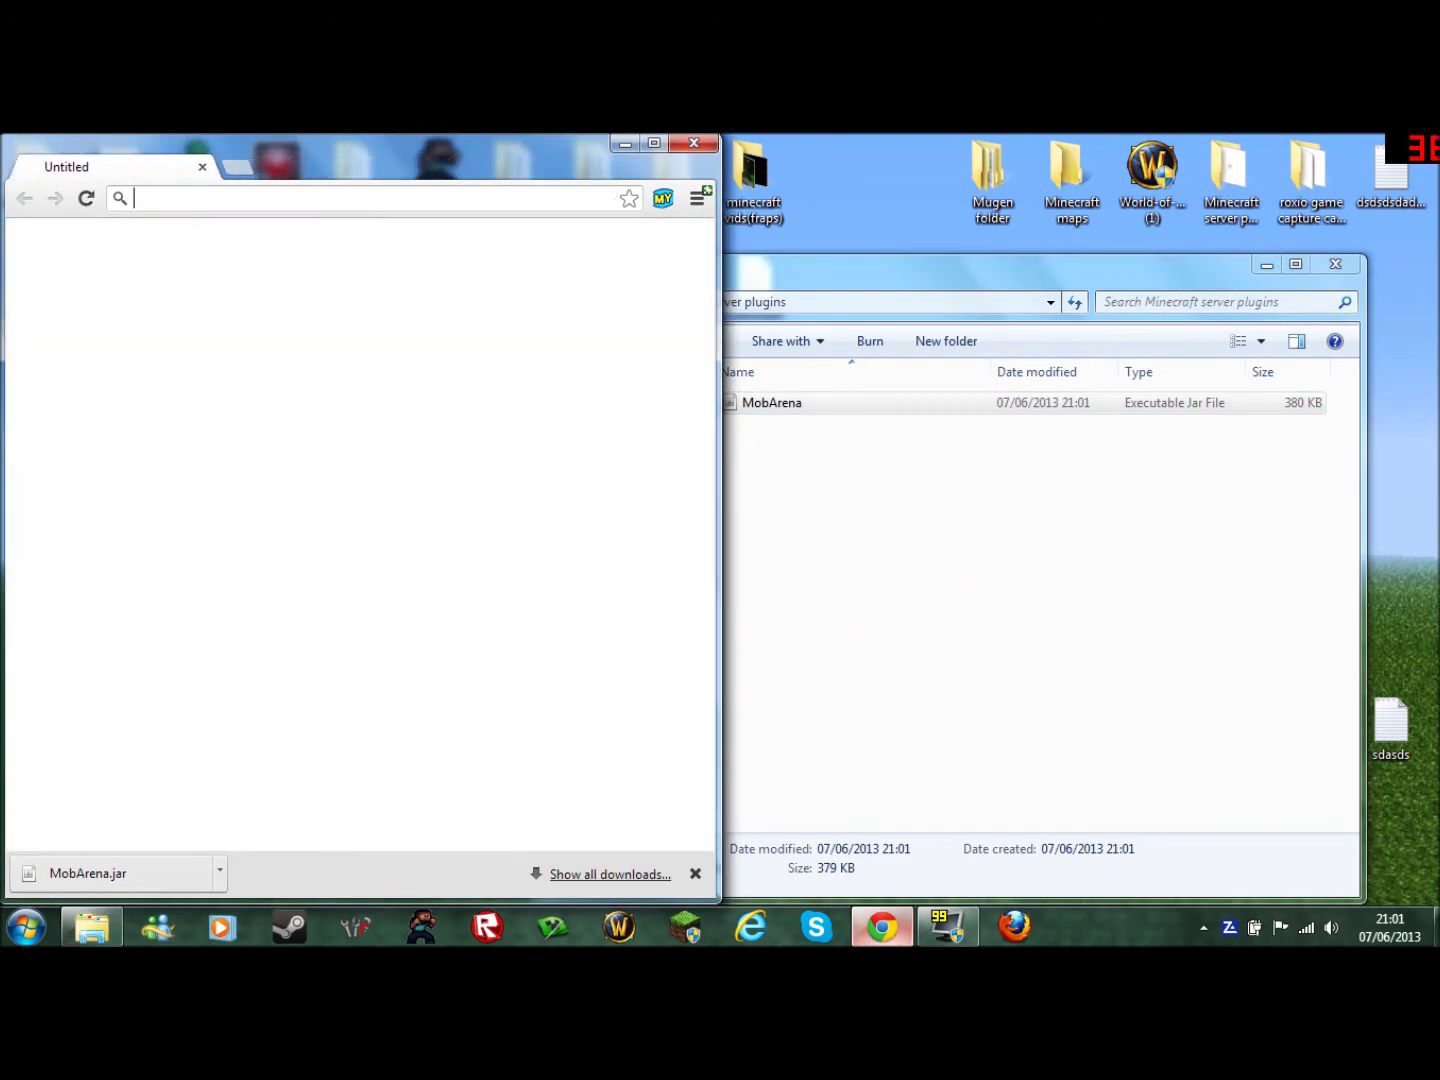
left_click(697, 198)
mouse_move(433, 311)
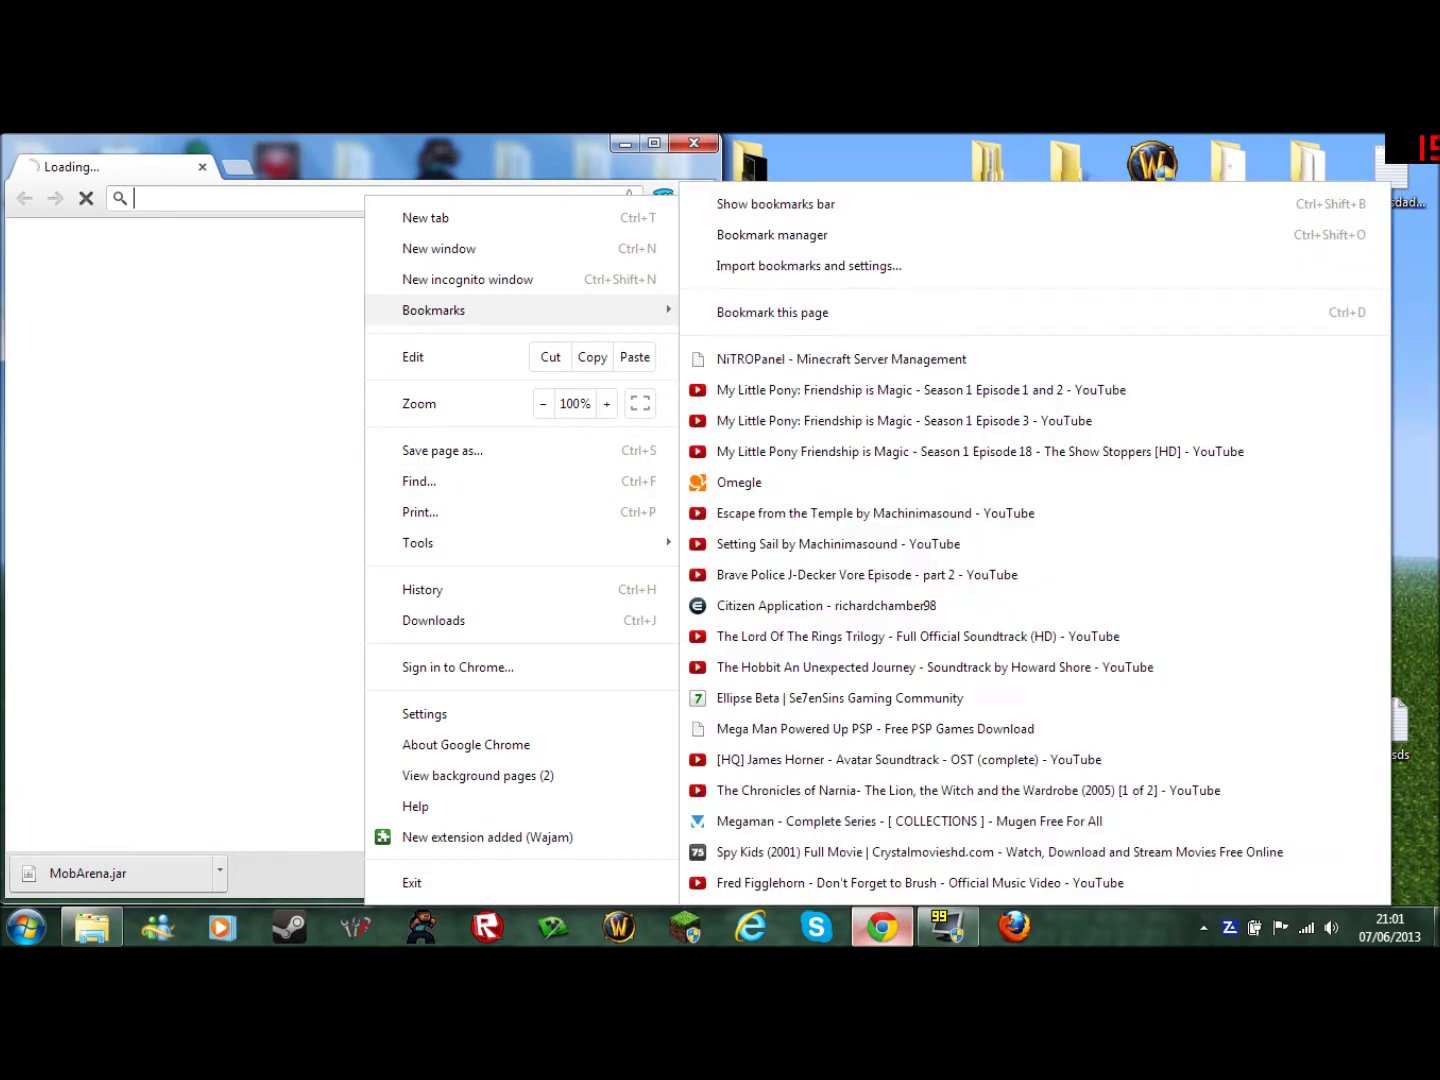
left_click(800, 359)
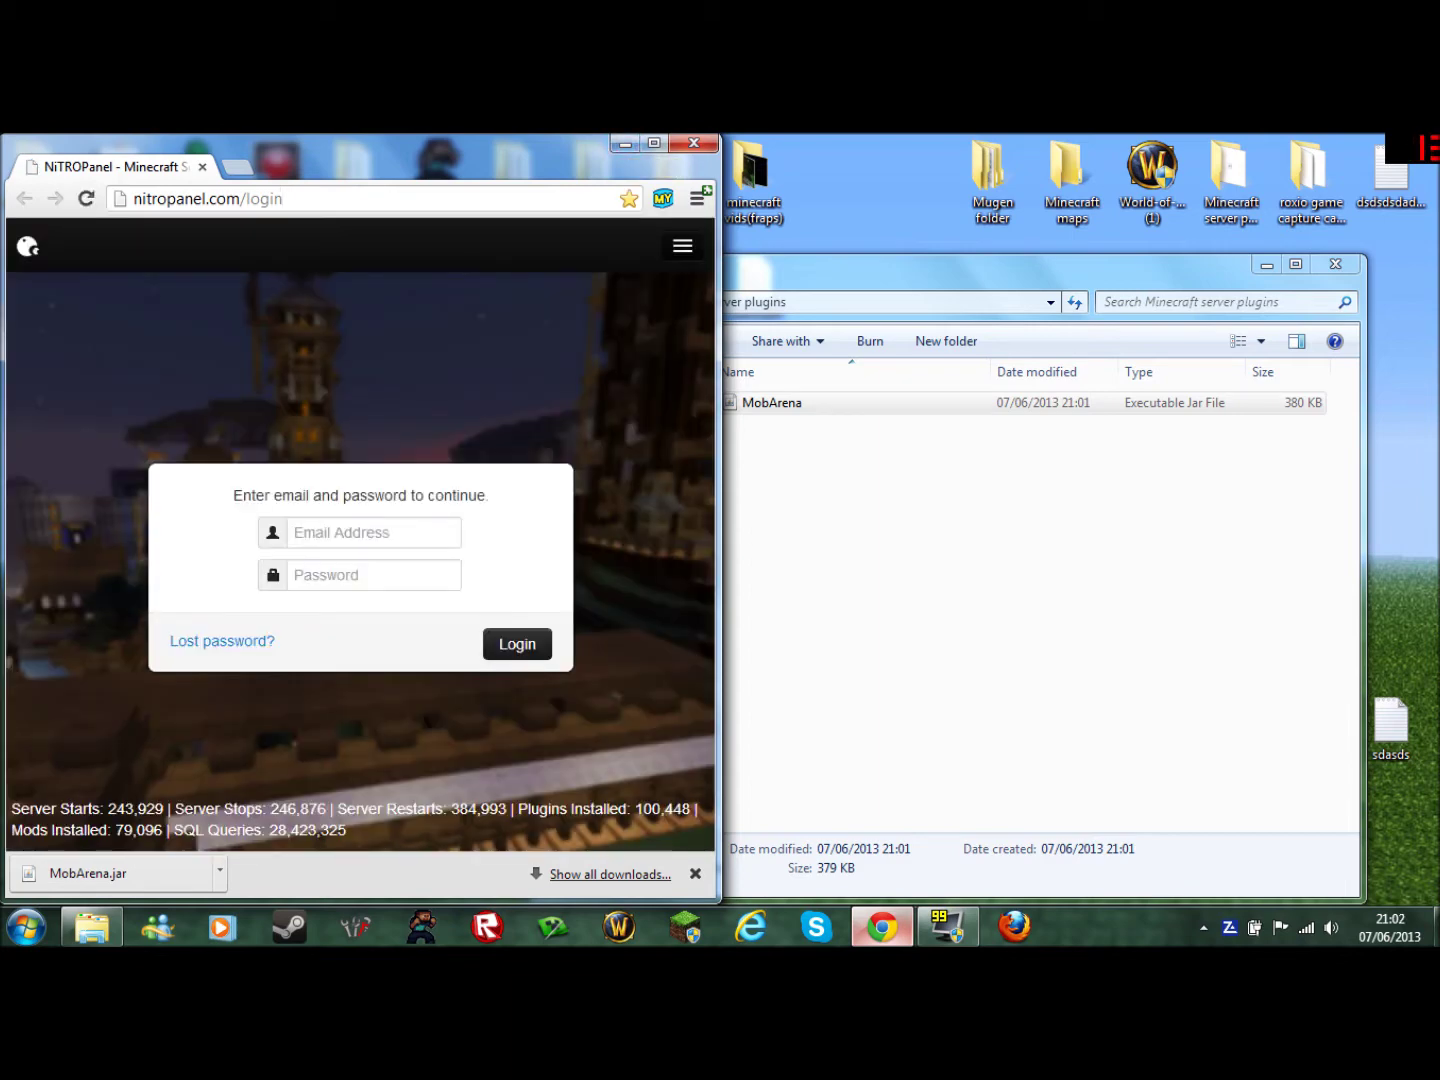
left_click(374, 532)
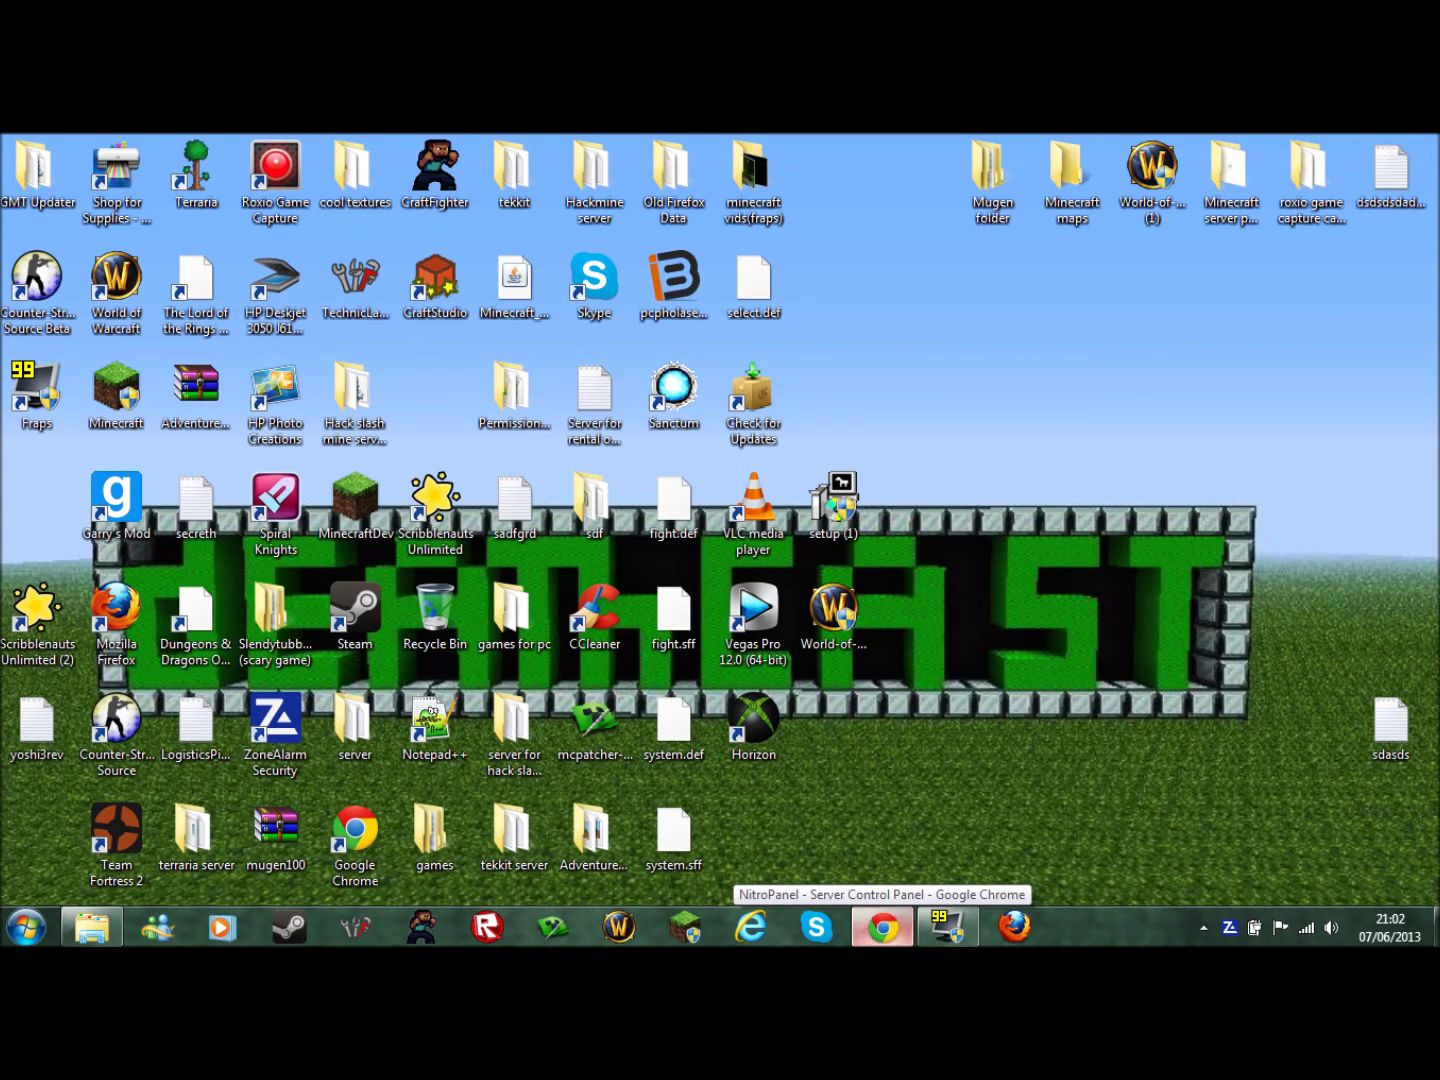
left_click(882, 926)
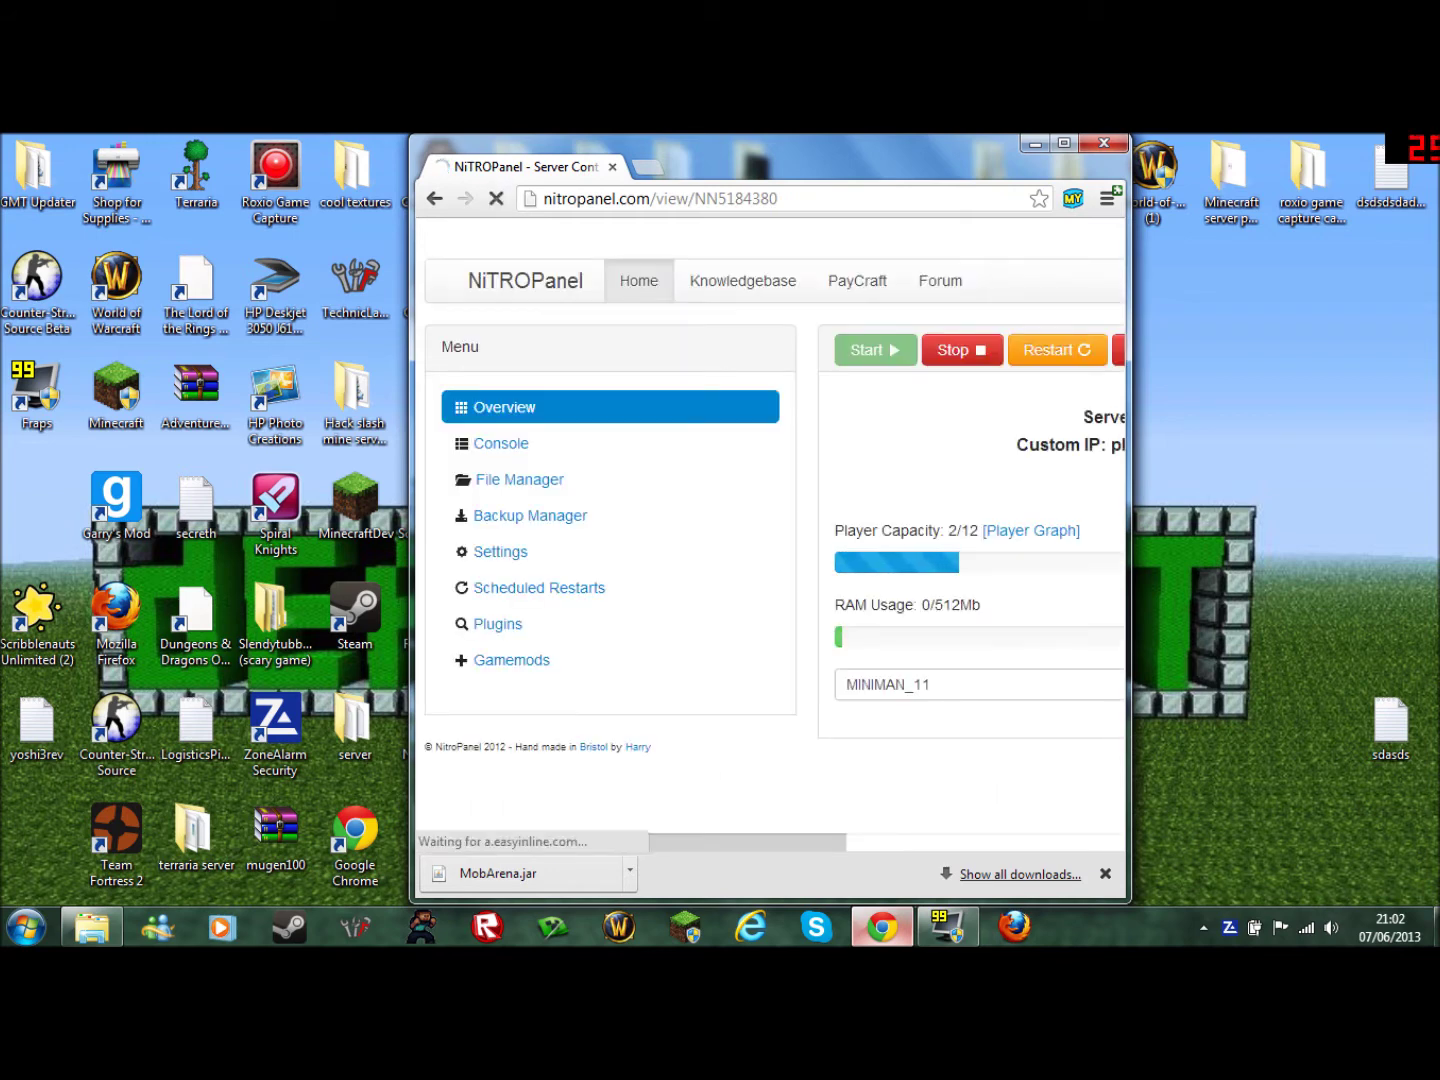
- Open the Plugins page to view the server's installed plugins
left_click(497, 624)
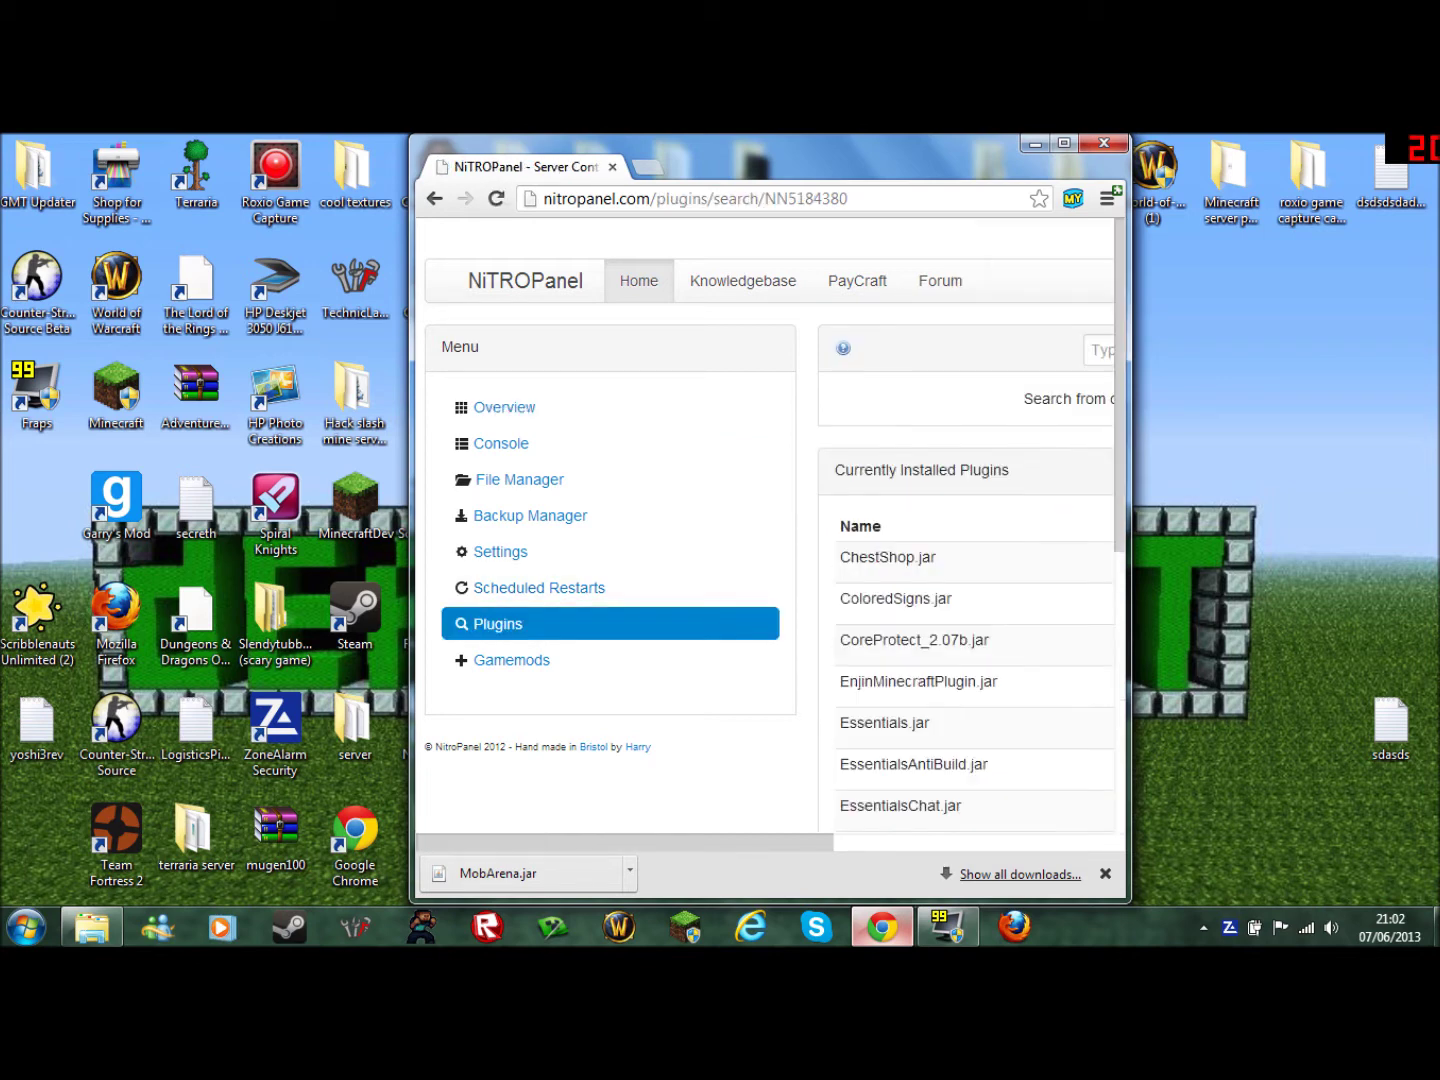
scroll(765, 500, "right", 2)
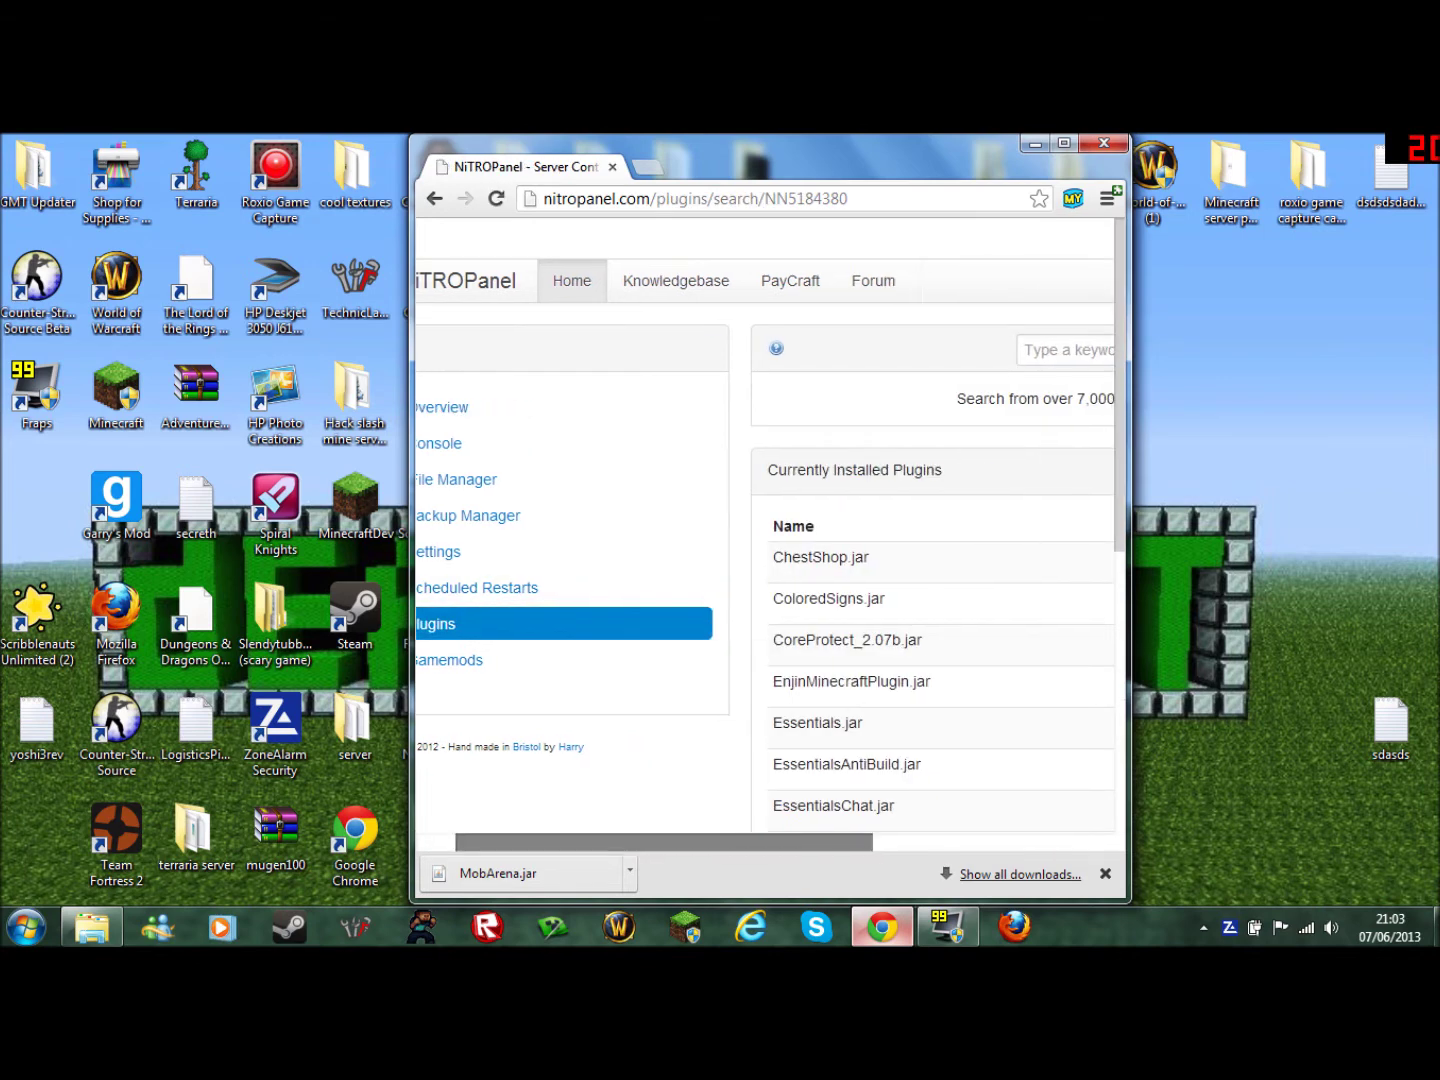
scroll(765, 500, "left", 2)
- Open the File Manager and go into the server's plugins folder
left_click(520, 480)
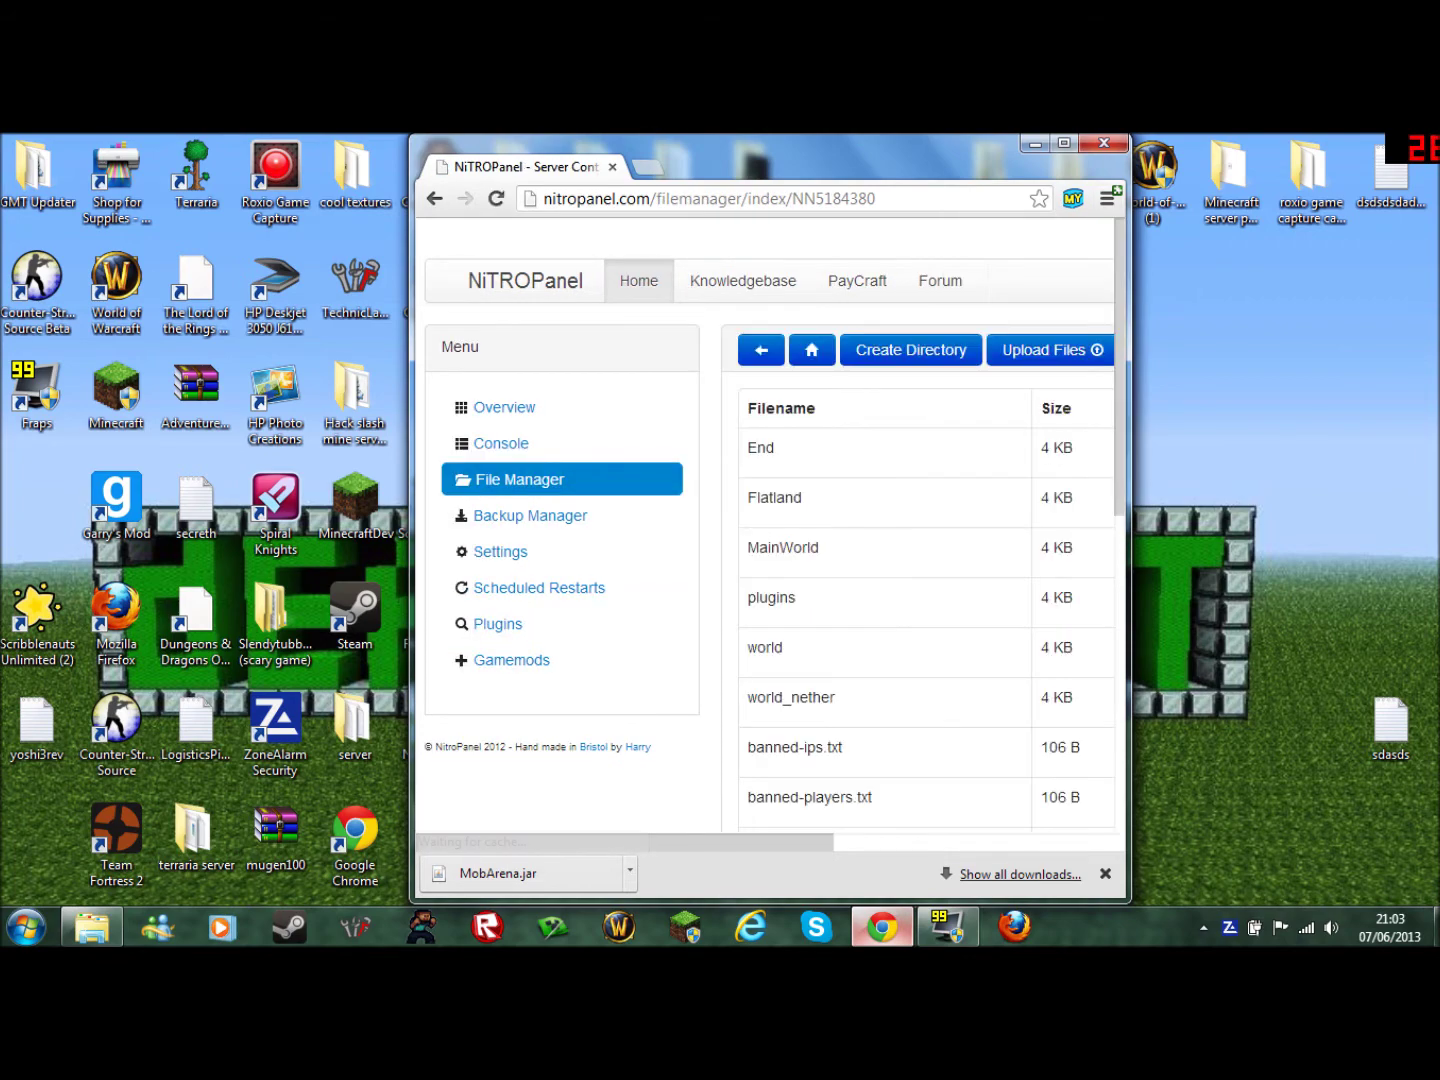
scroll(765, 540, "right", 5)
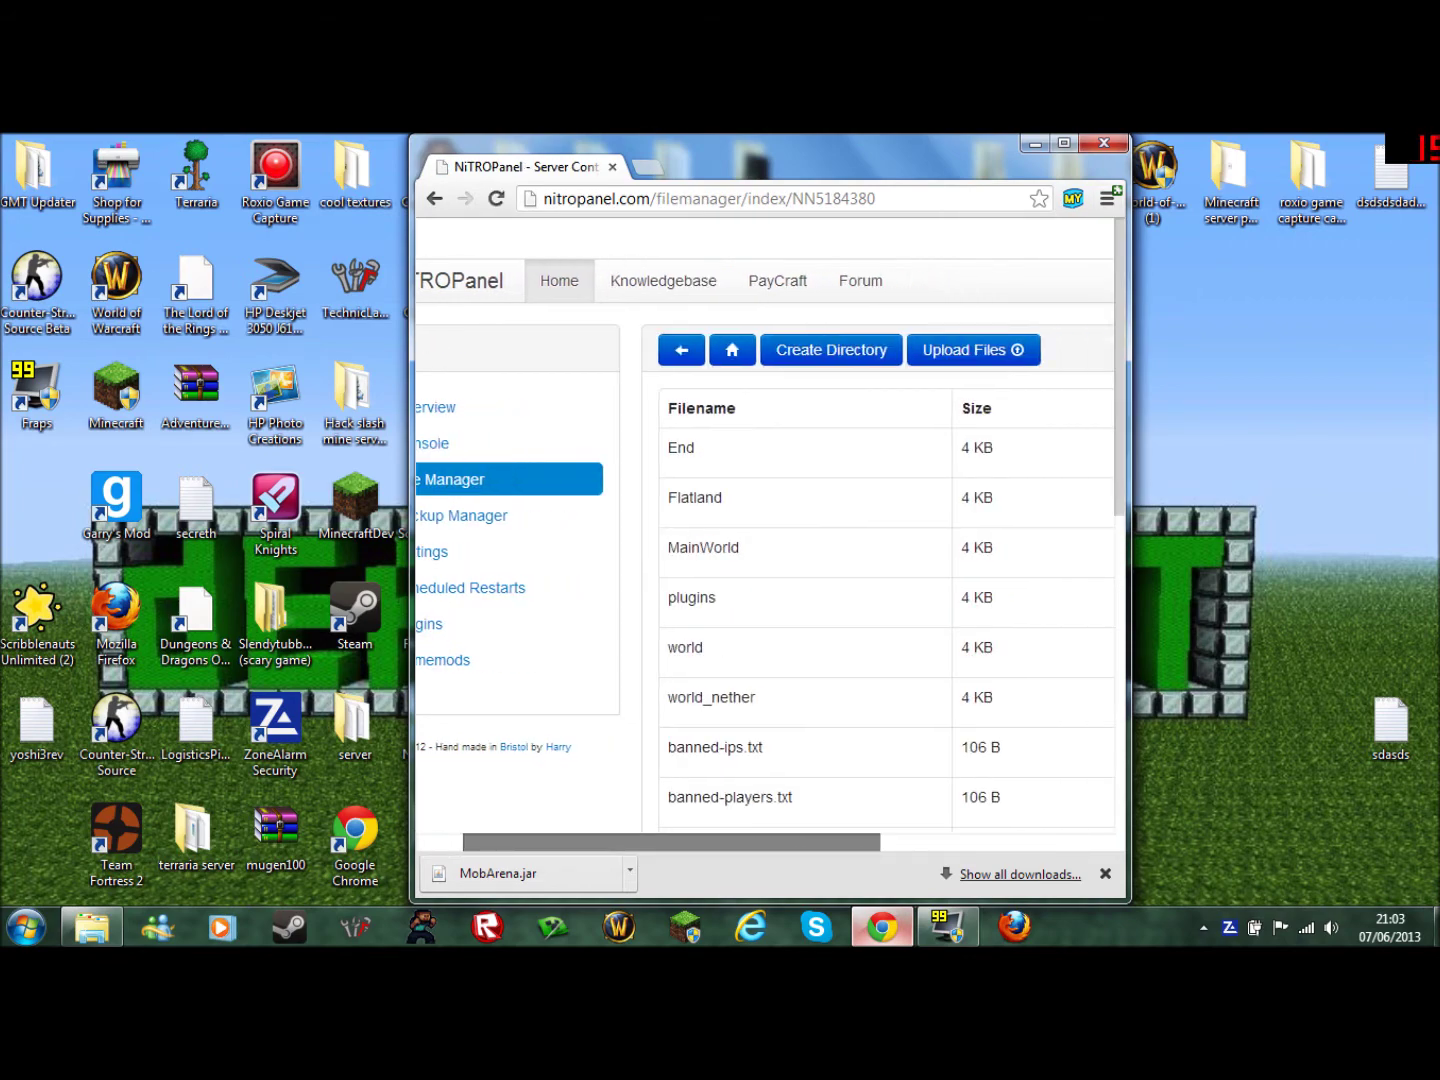
scroll(765, 650, "left", 2)
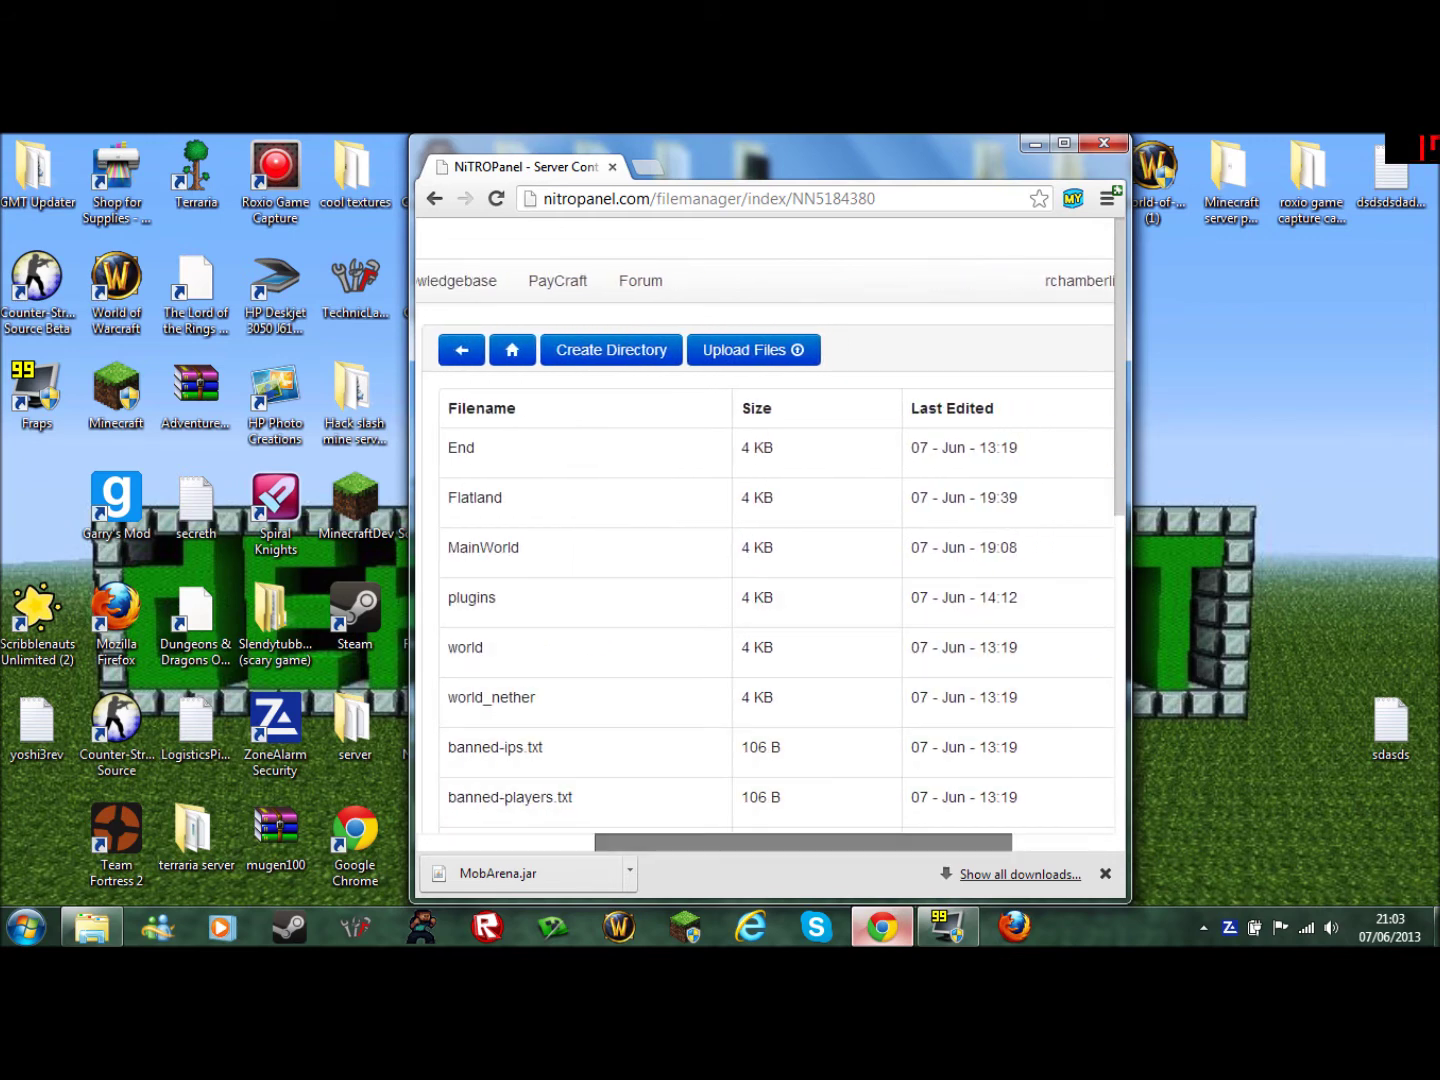
left_click_drag(803, 841, 895, 842)
left_click(1042, 602)
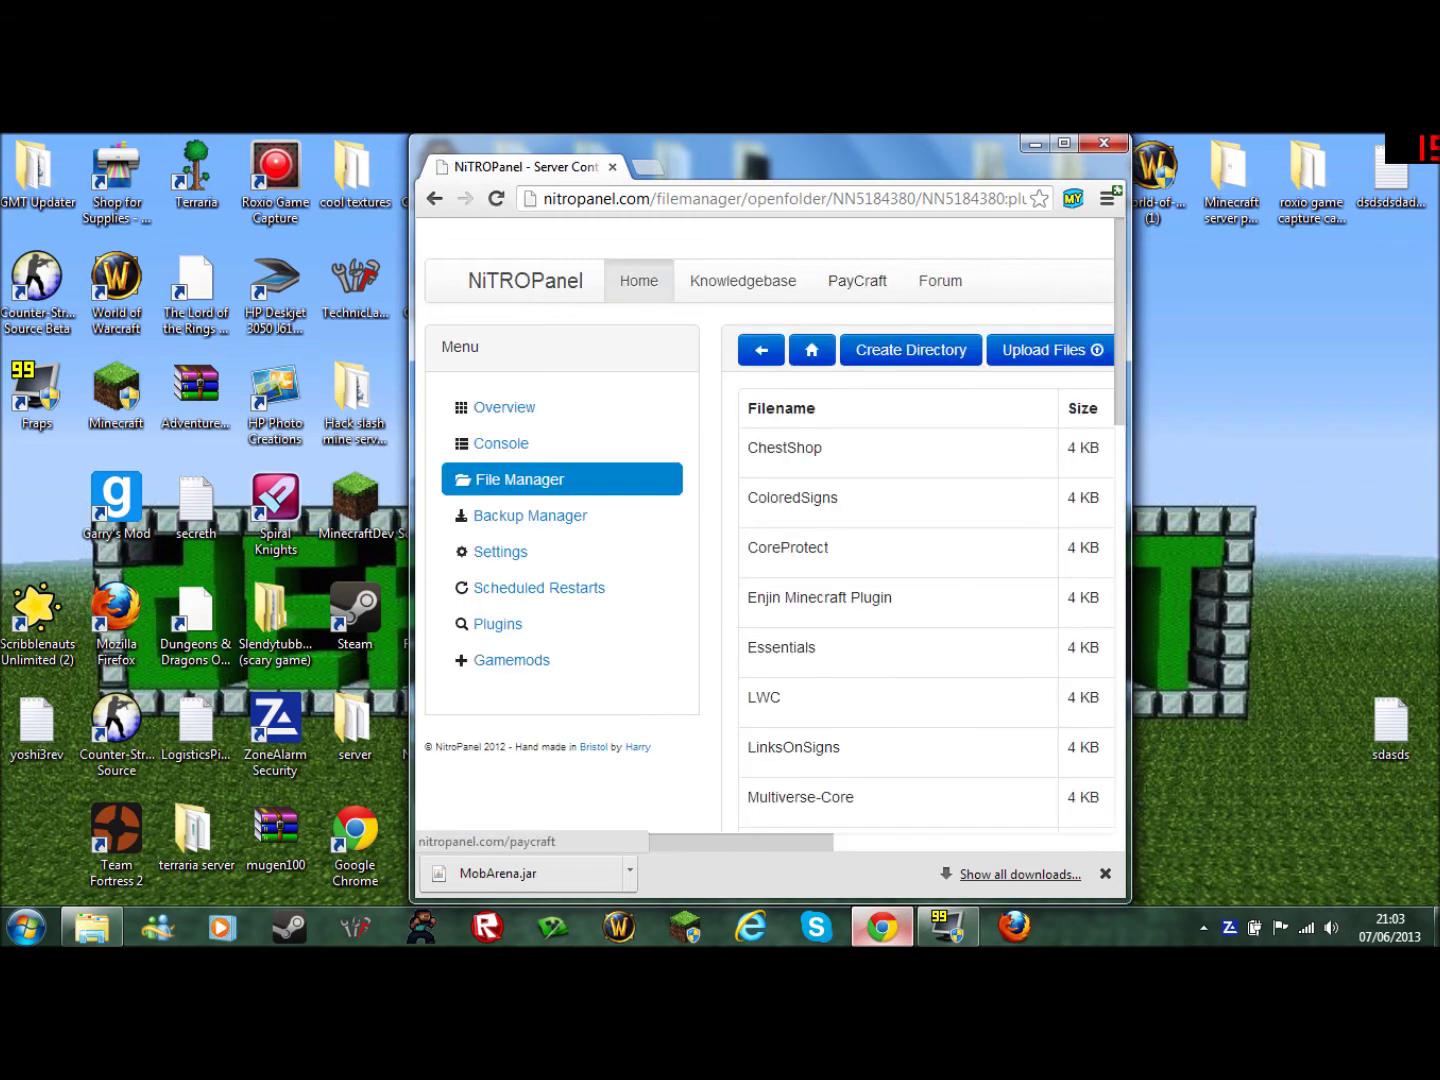
- Bring up the Upload File dialog for the plugins folder
left_click(788, 546)
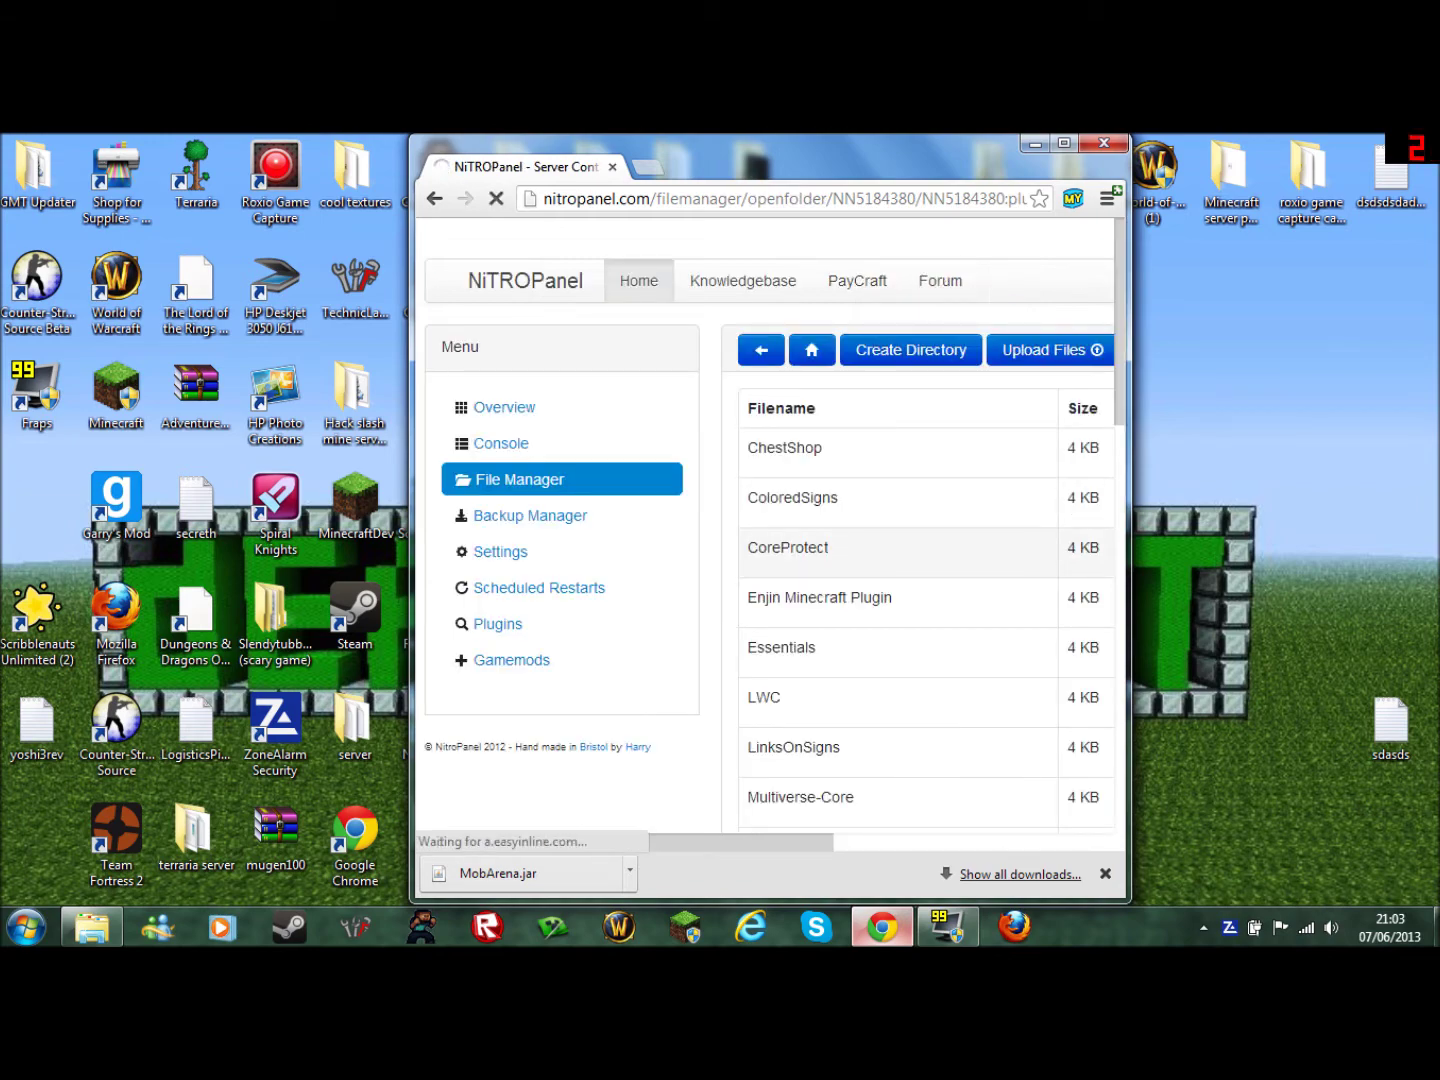
scroll(769, 590, "right", 3)
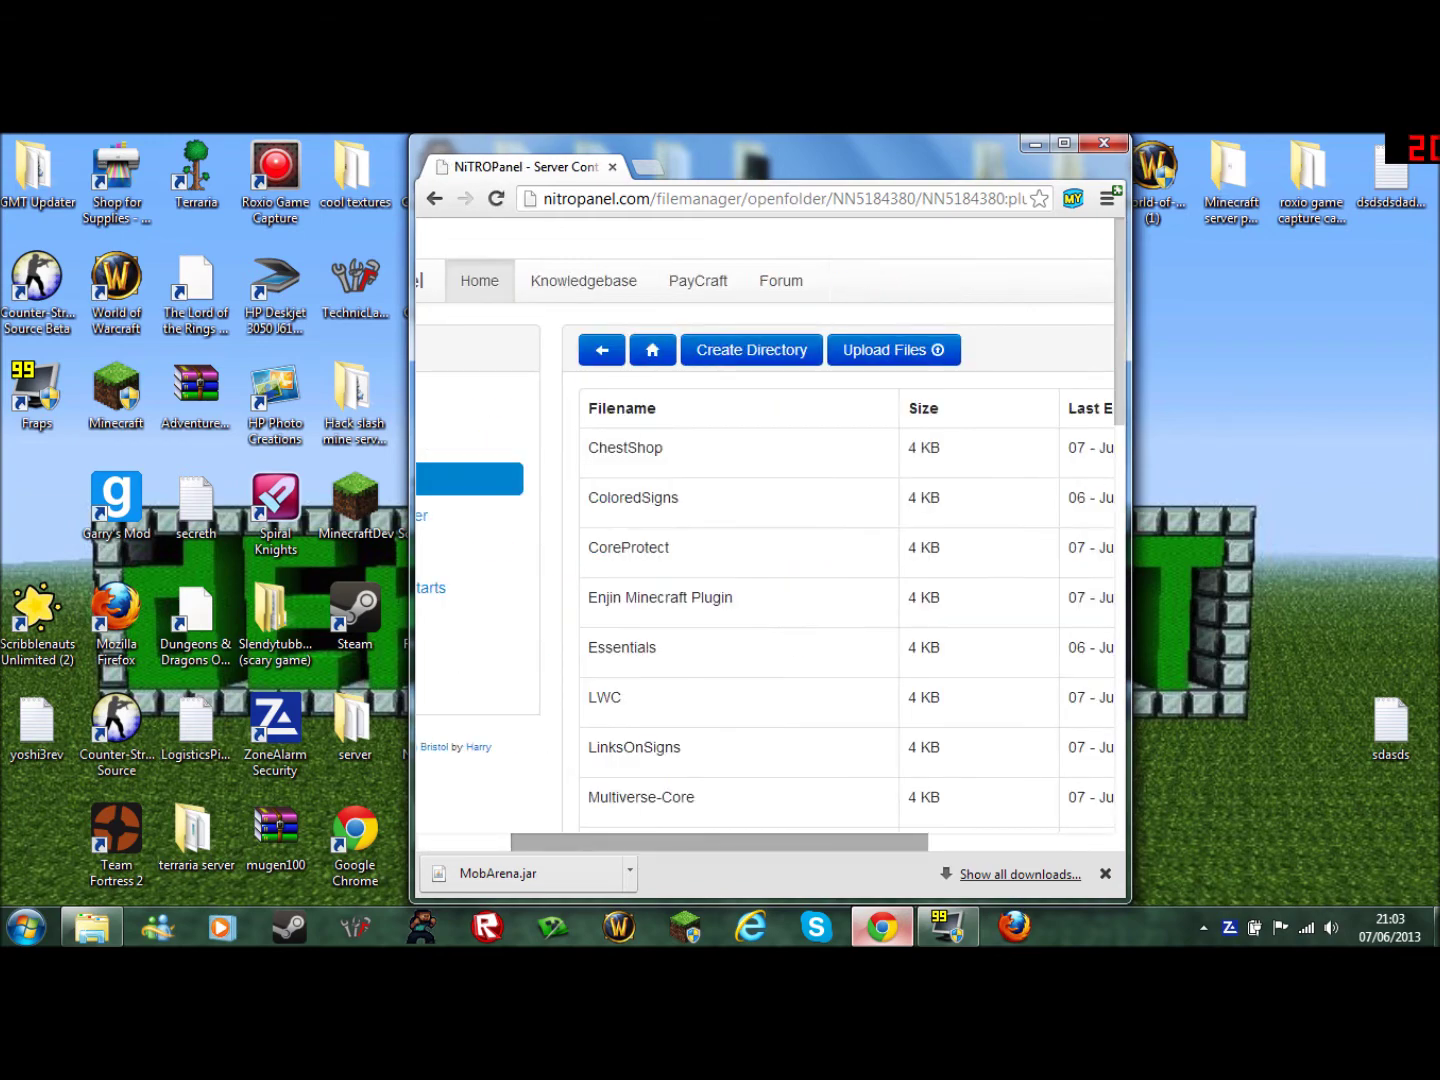
left_click(885, 349)
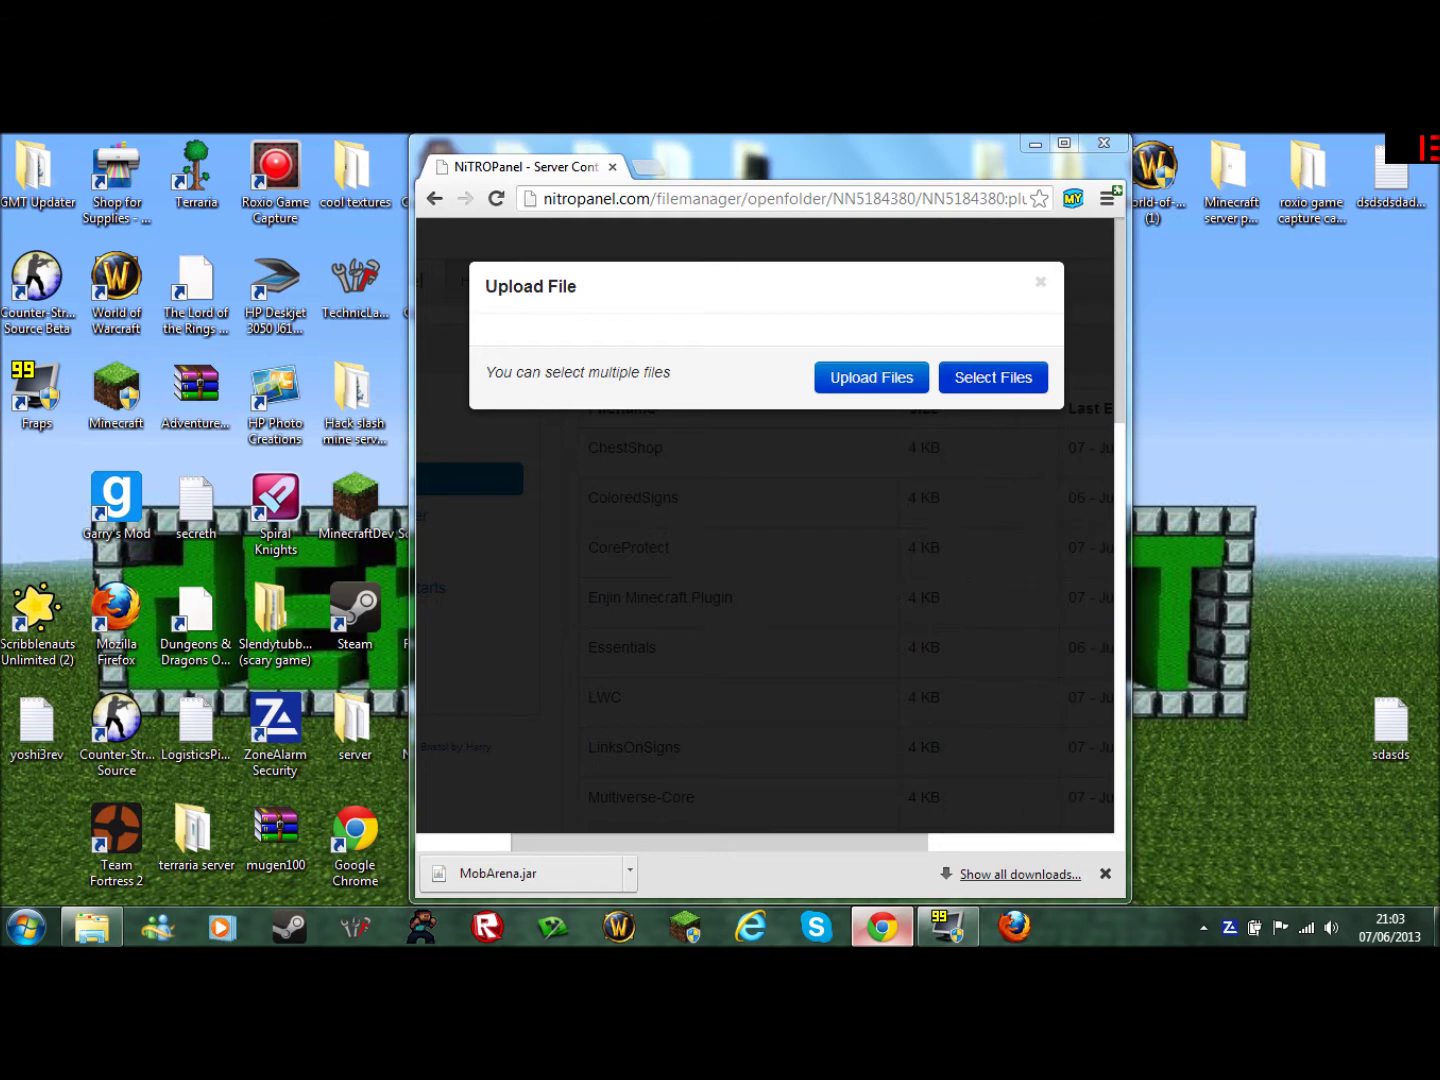
- Upload MobArena.jar from the computer to the plugins folder, then view the server Console
left_click(993, 377)
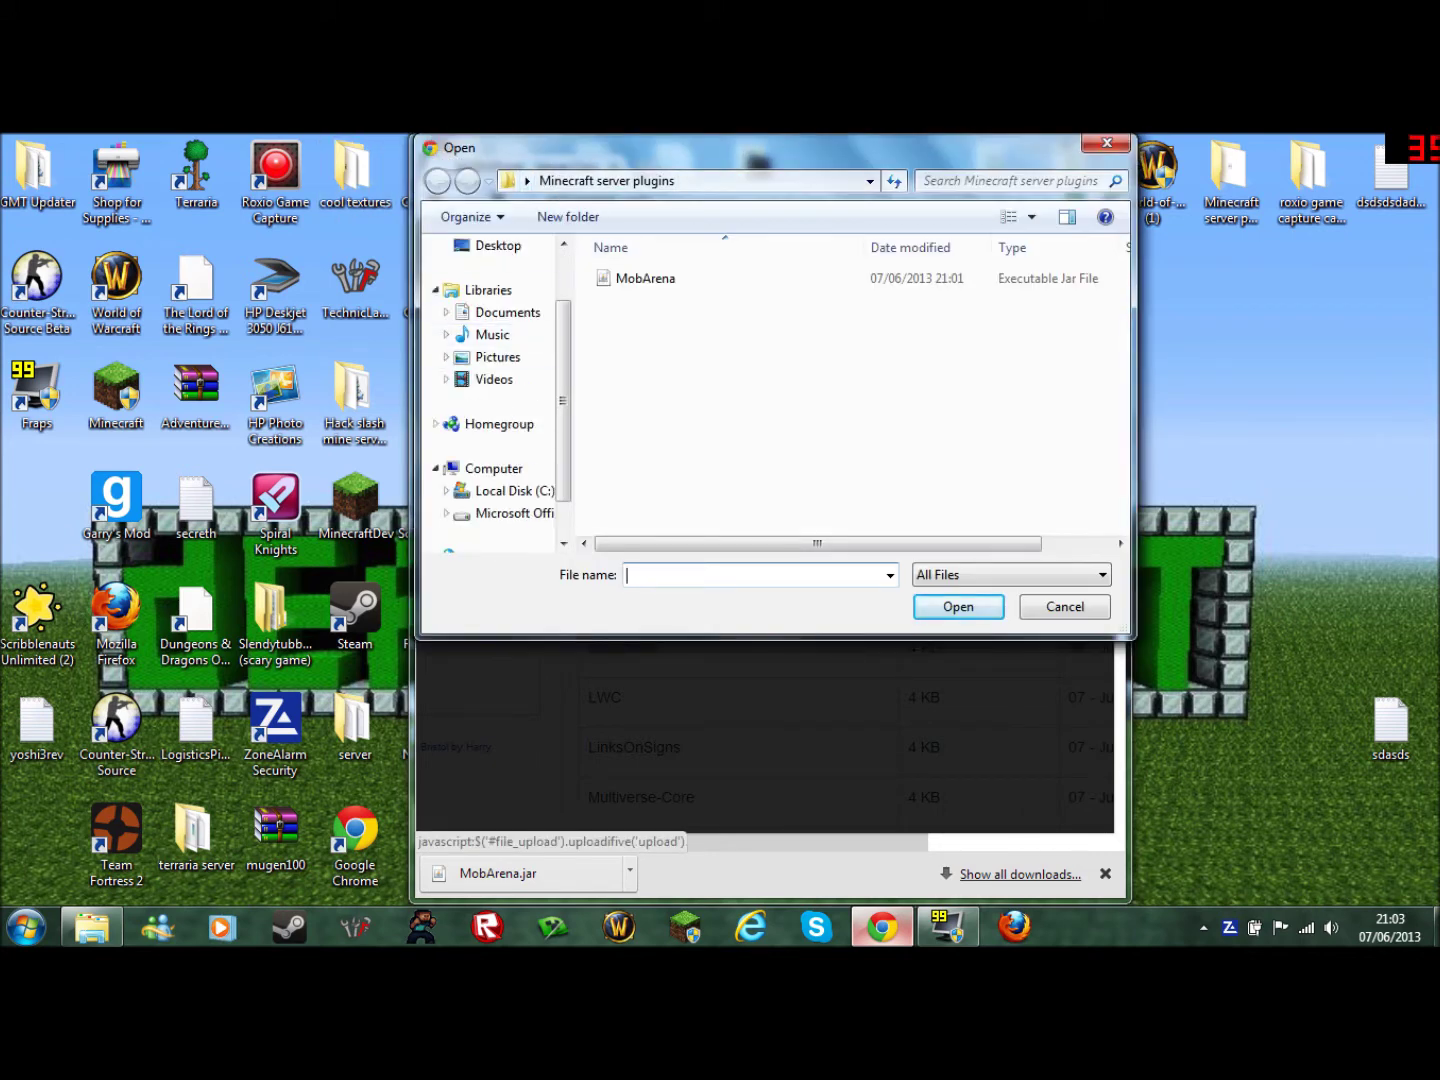
double_click(645, 277)
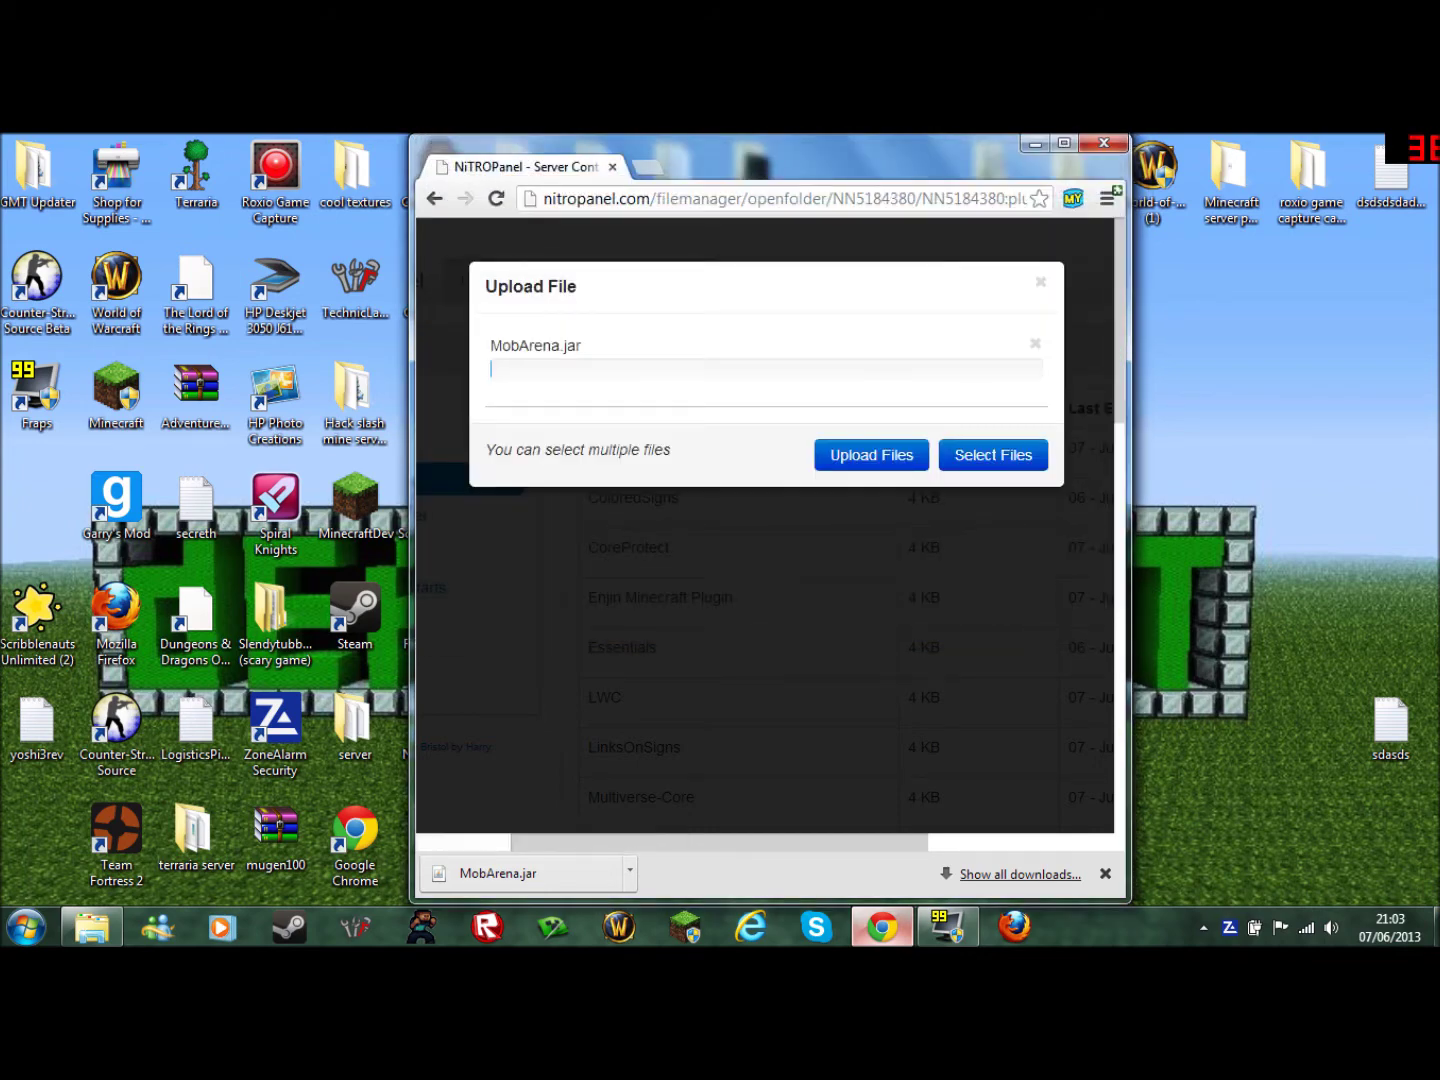
left_click(871, 455)
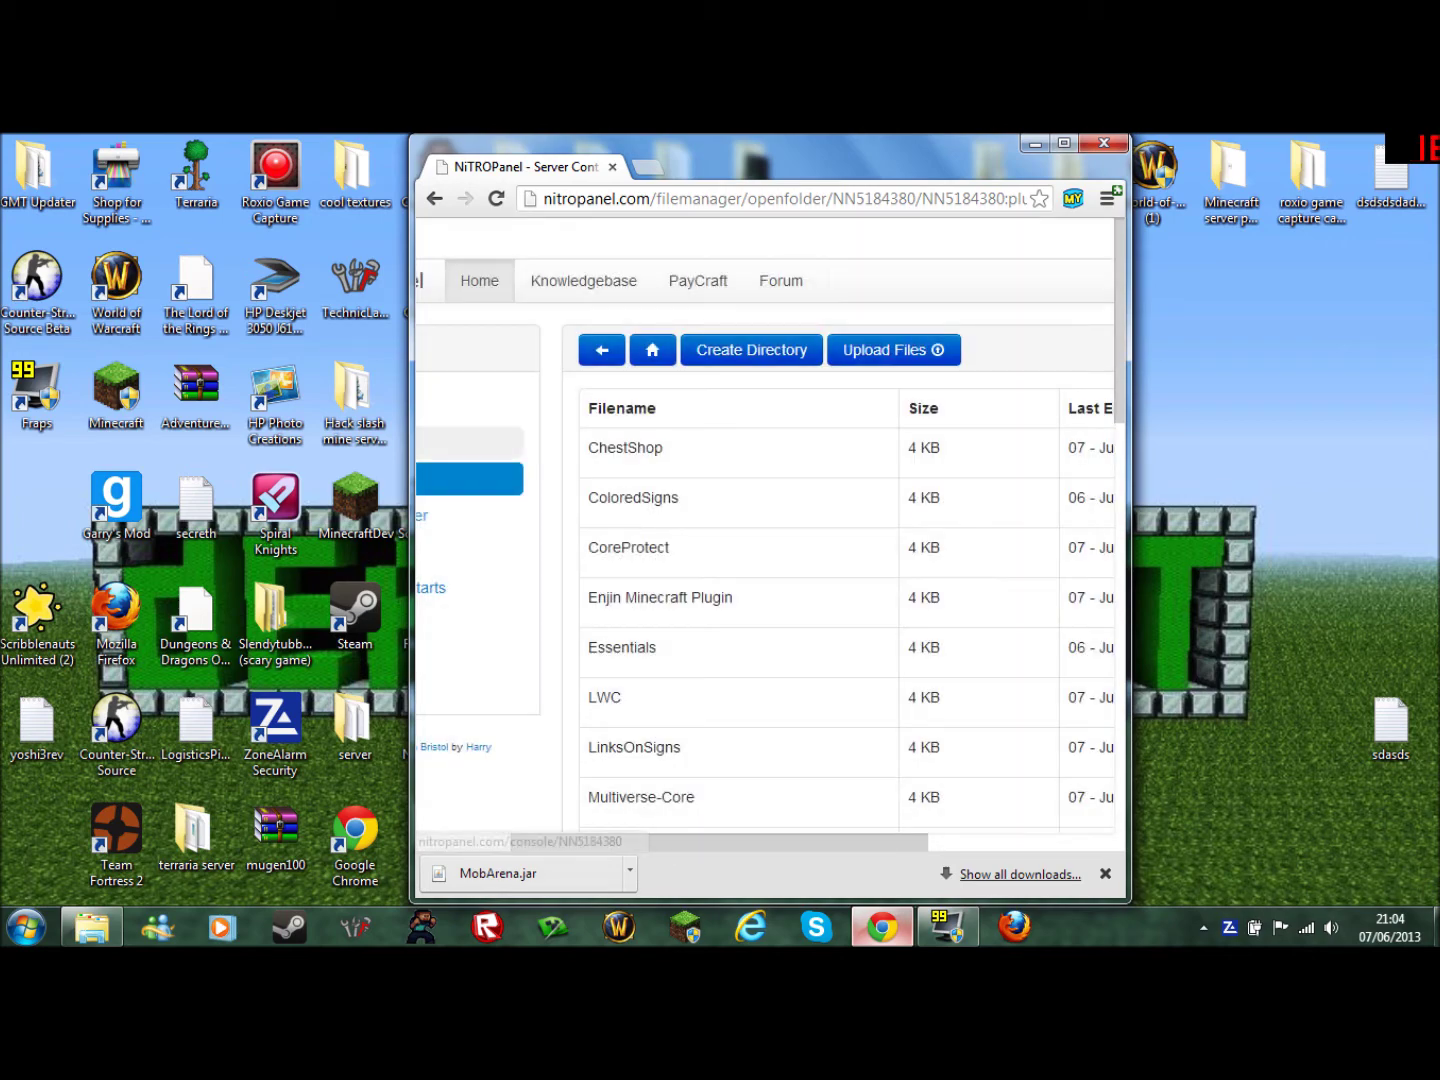
left_click(499, 443)
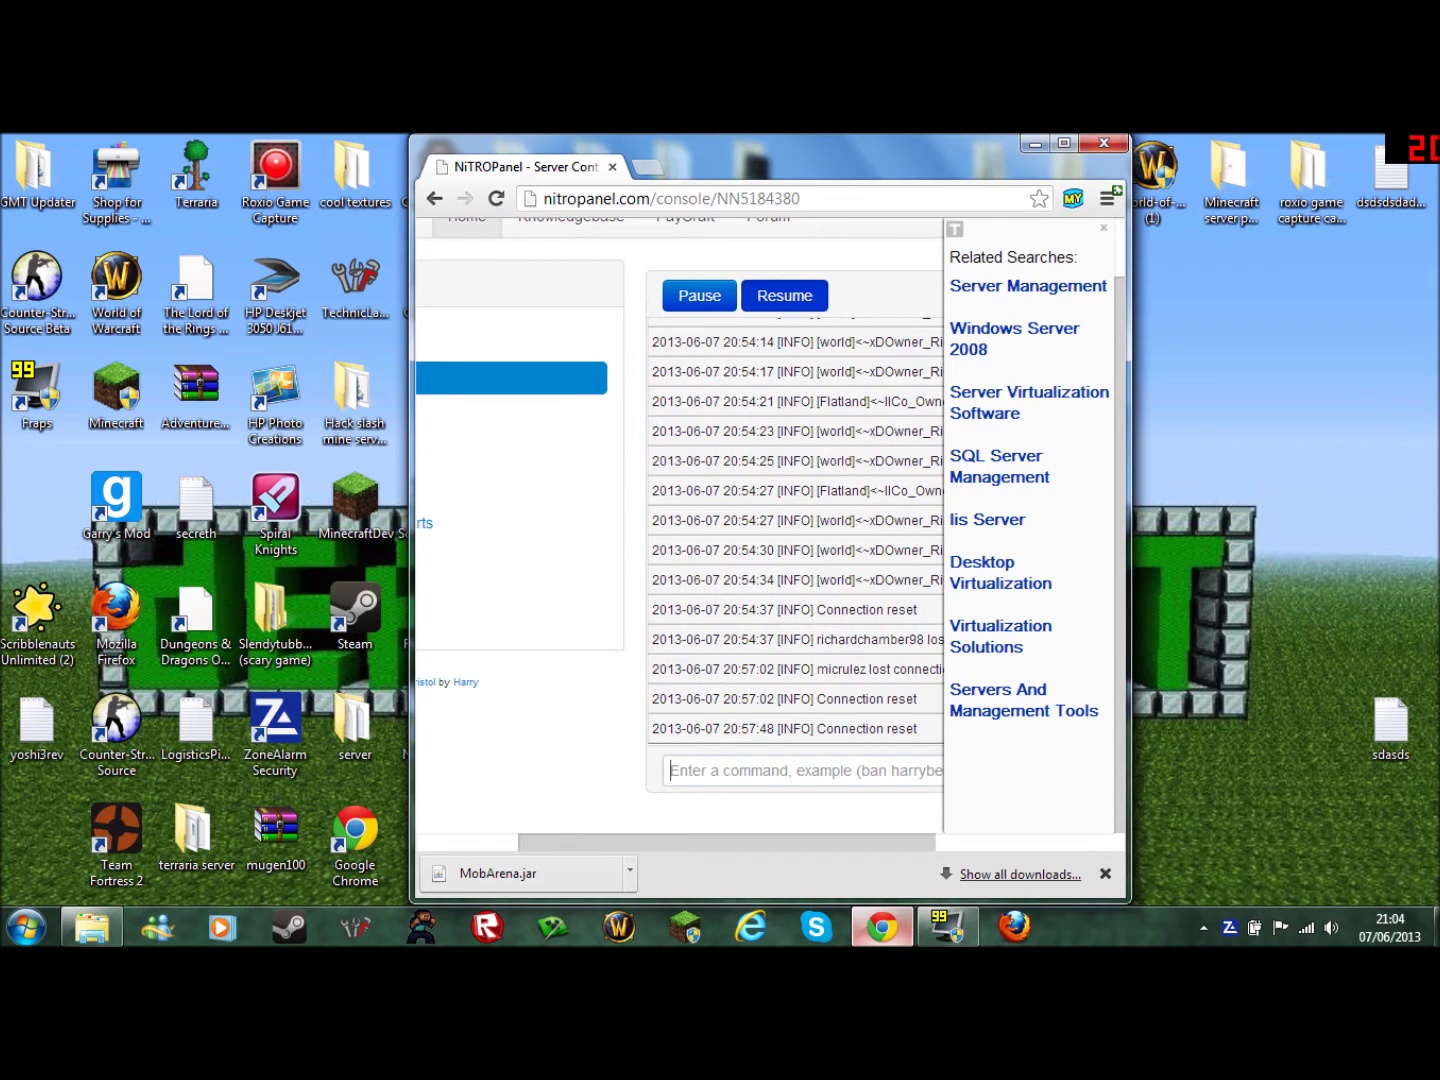
- Run 'reload' in the server console and minimize the panel window
left_click(800, 769)
type("reload")
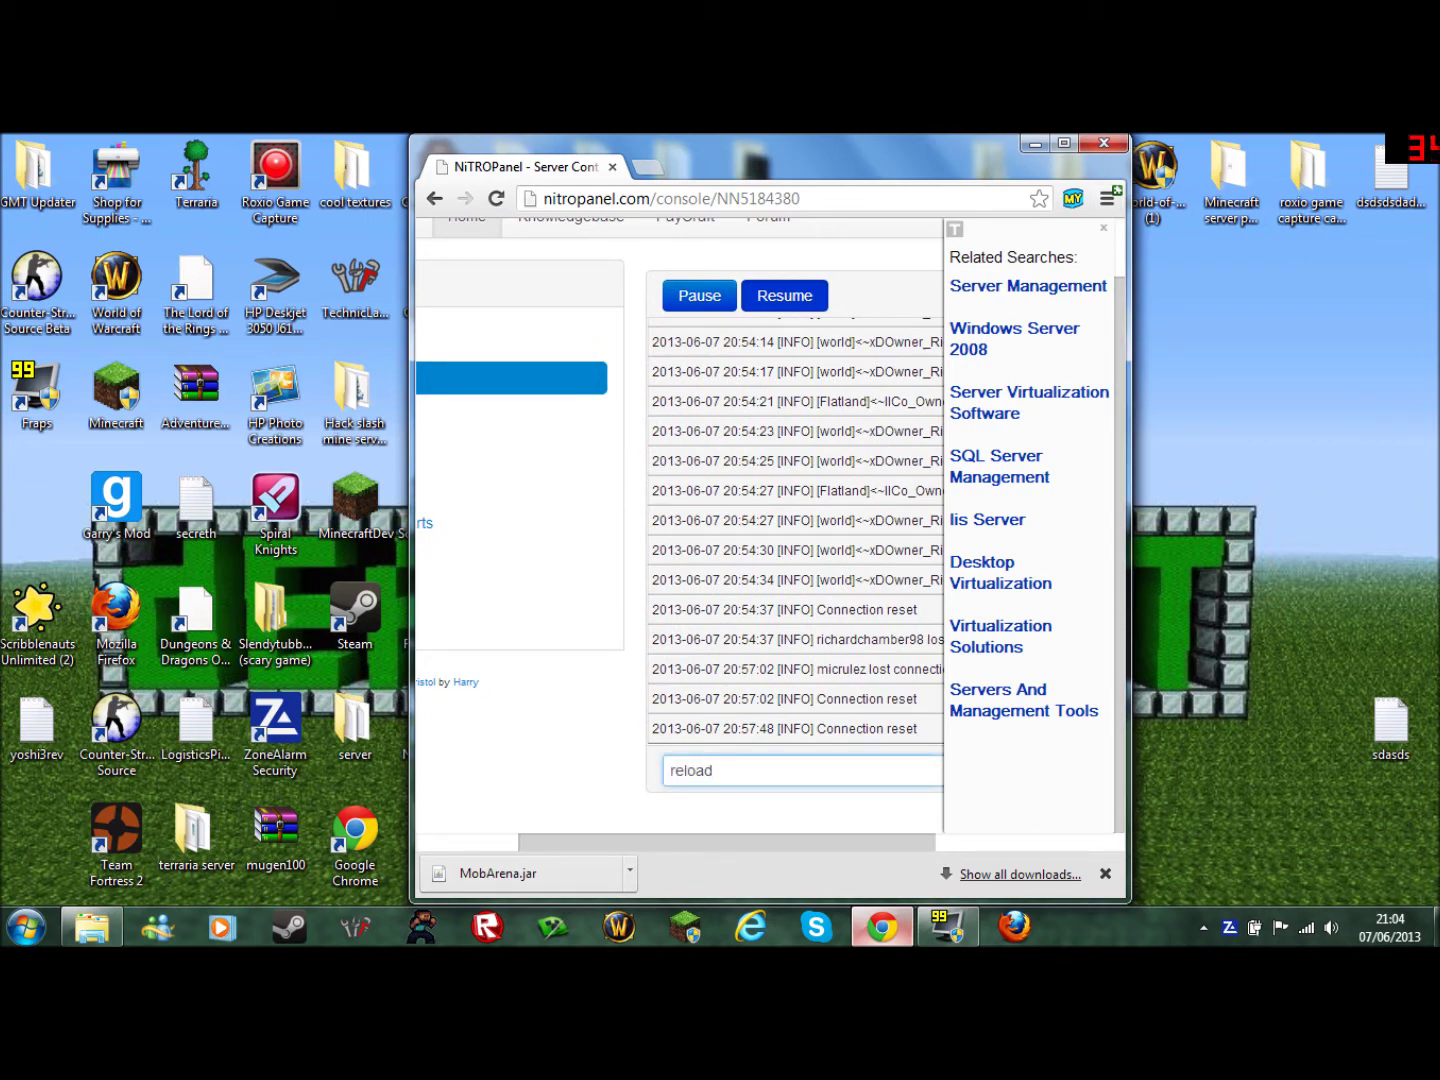
key("Return")
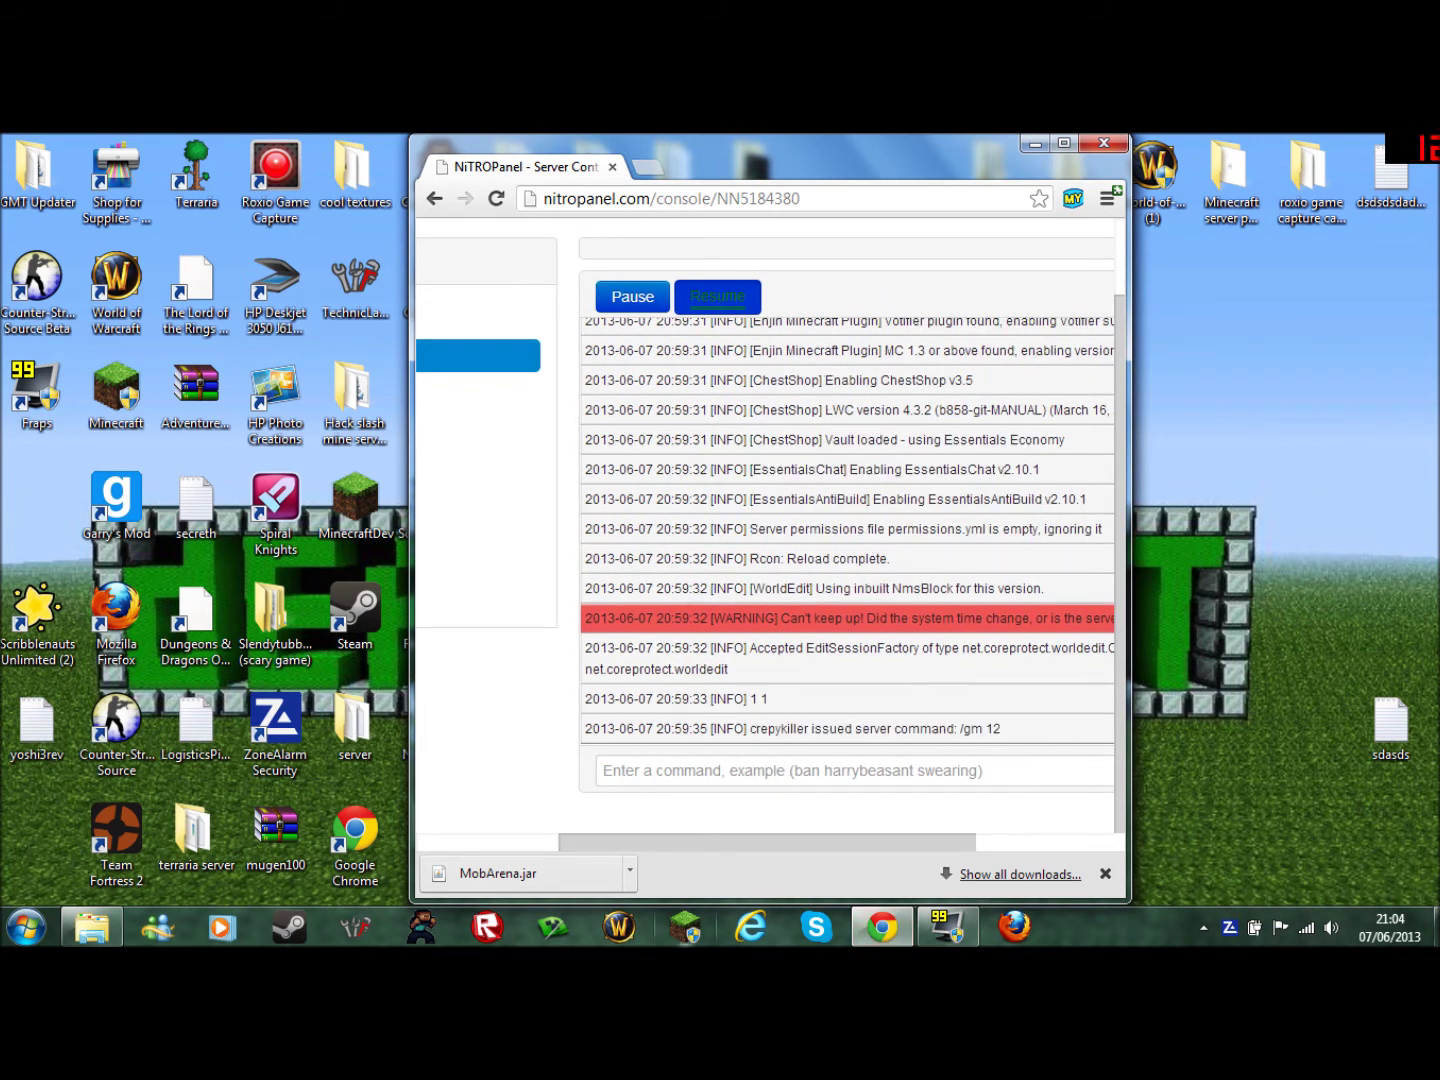
key("alt+Tab")
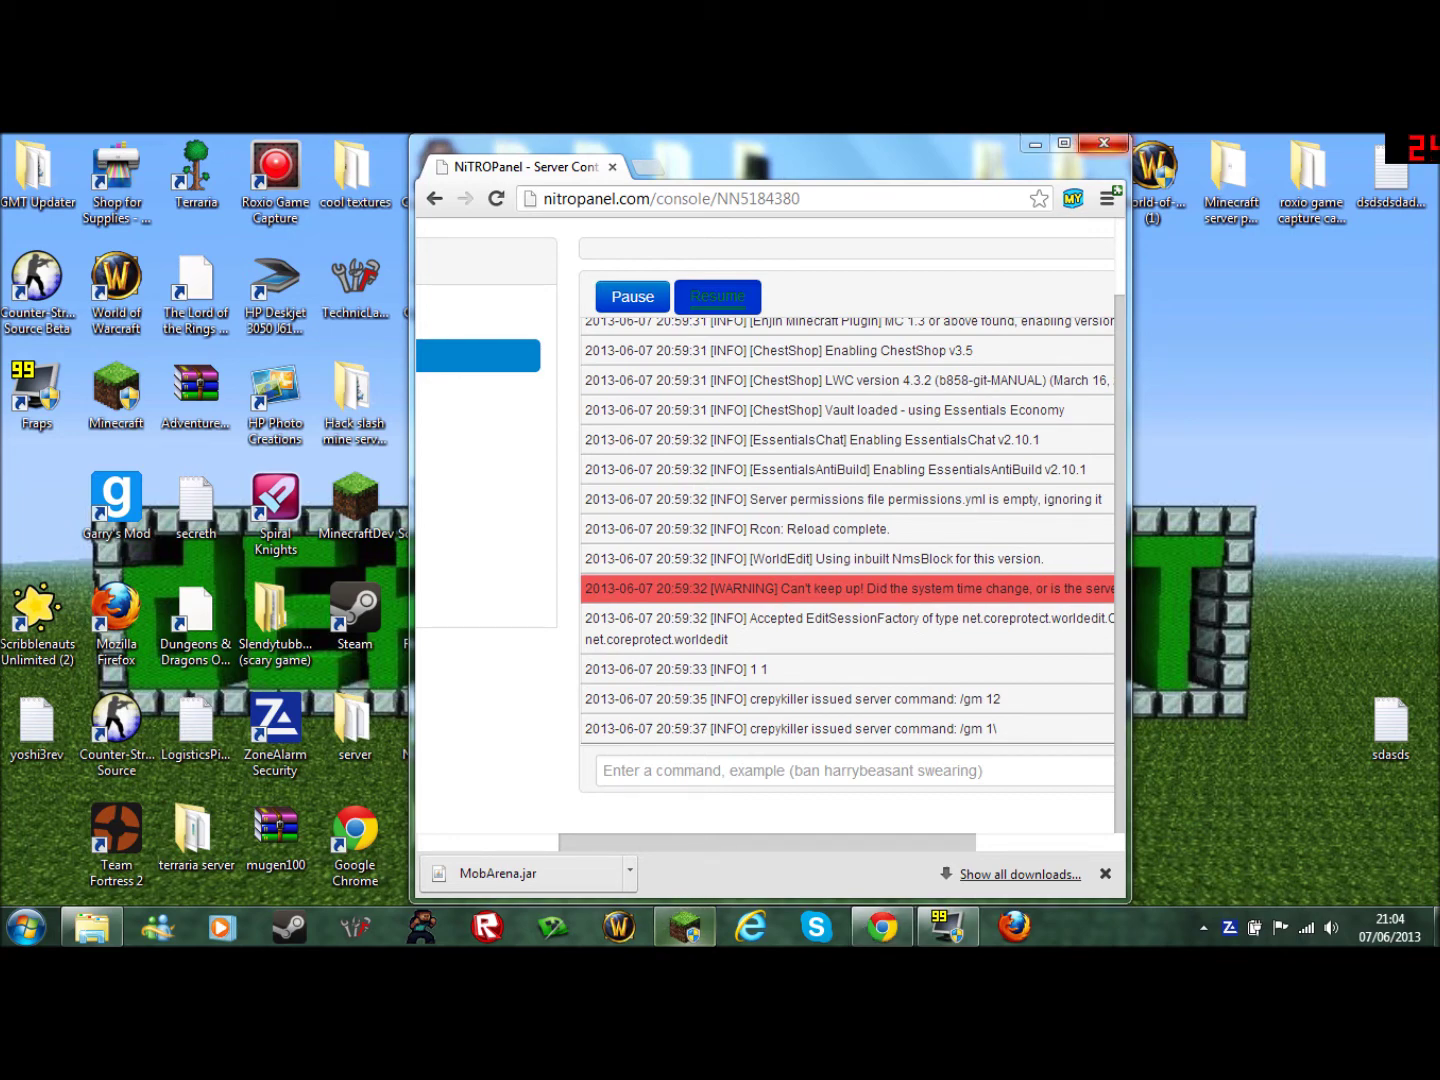
left_click(1035, 144)
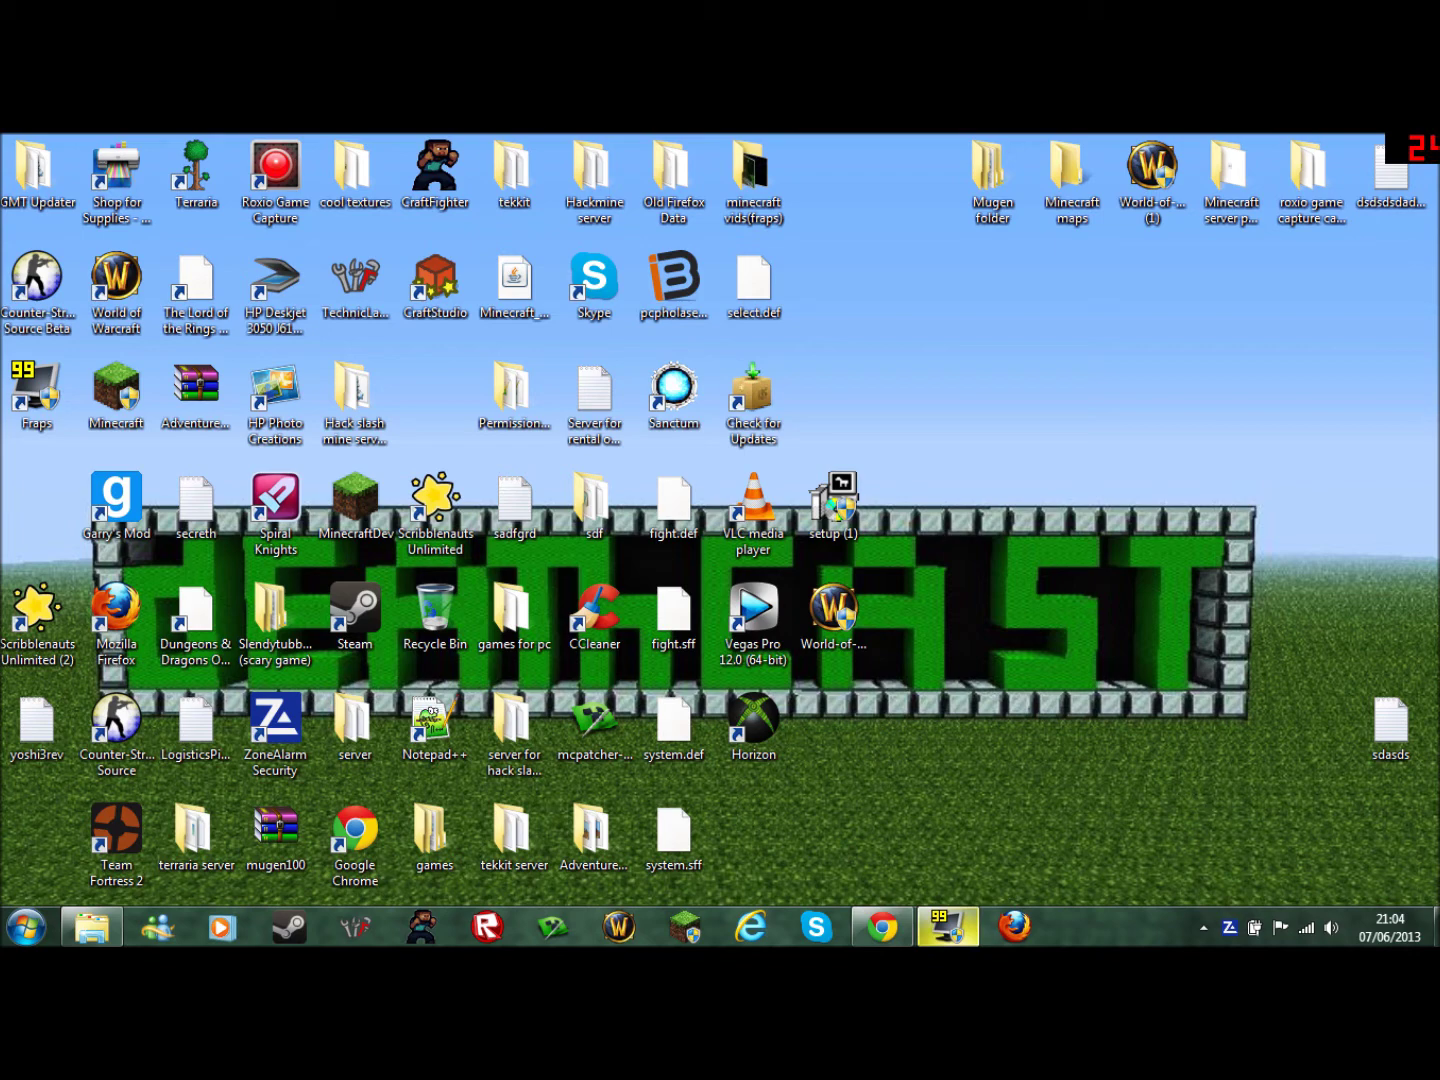
- Delete the local MobArena jar from the plugins folder and empty the Recycle Bin
left_click(92, 927)
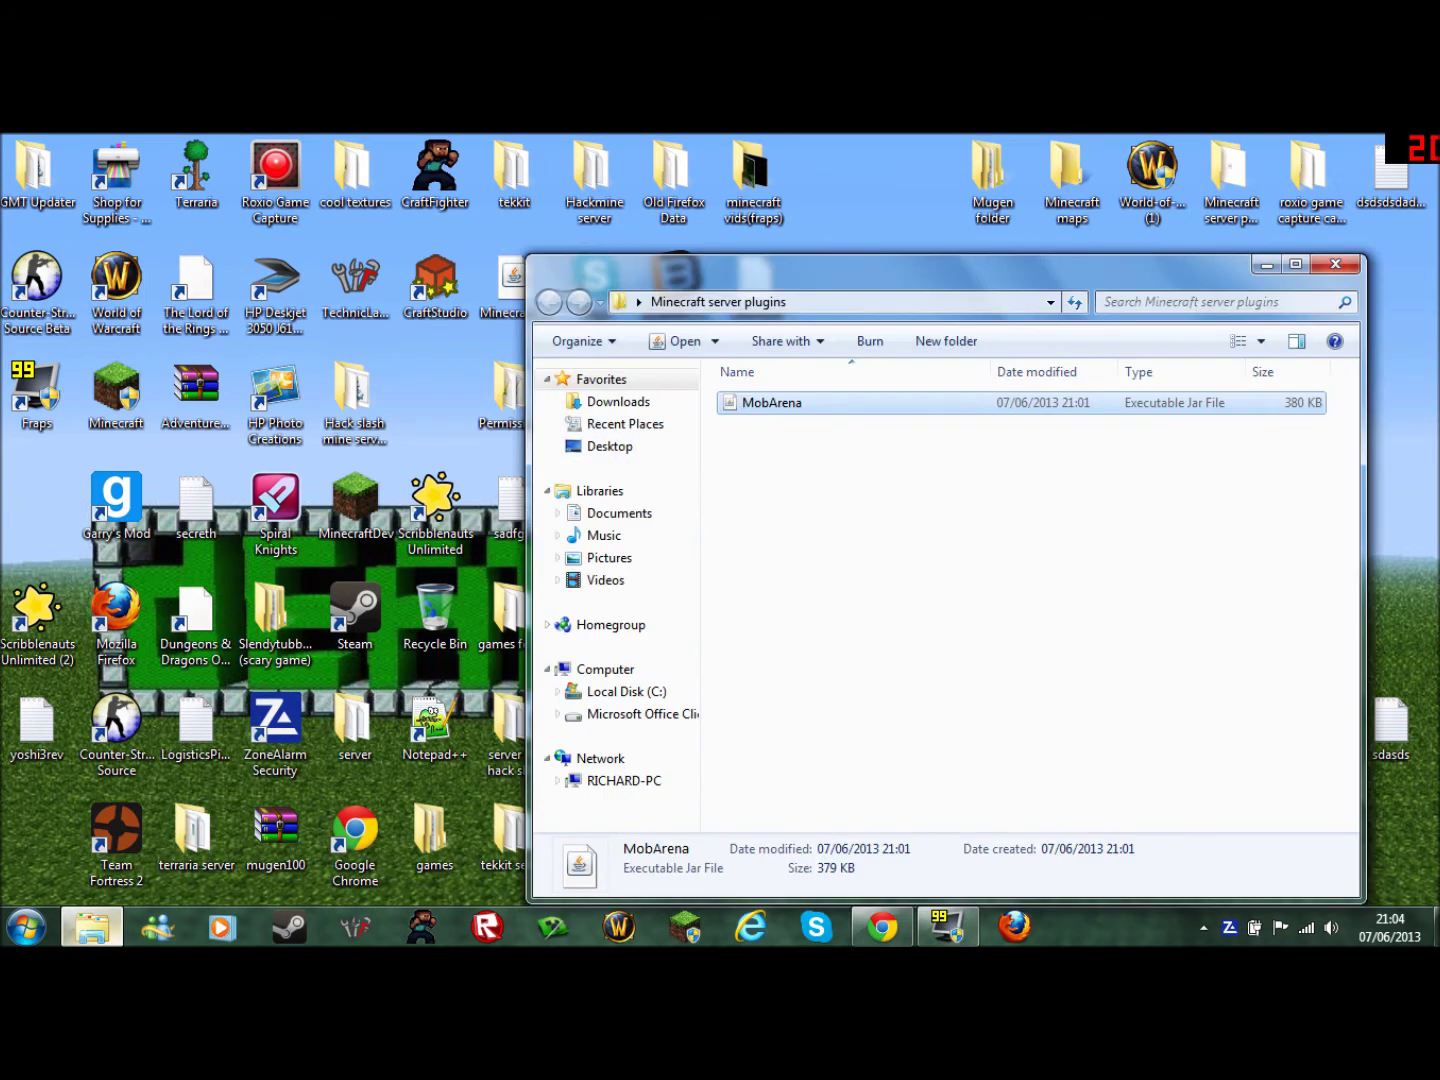
key("Delete")
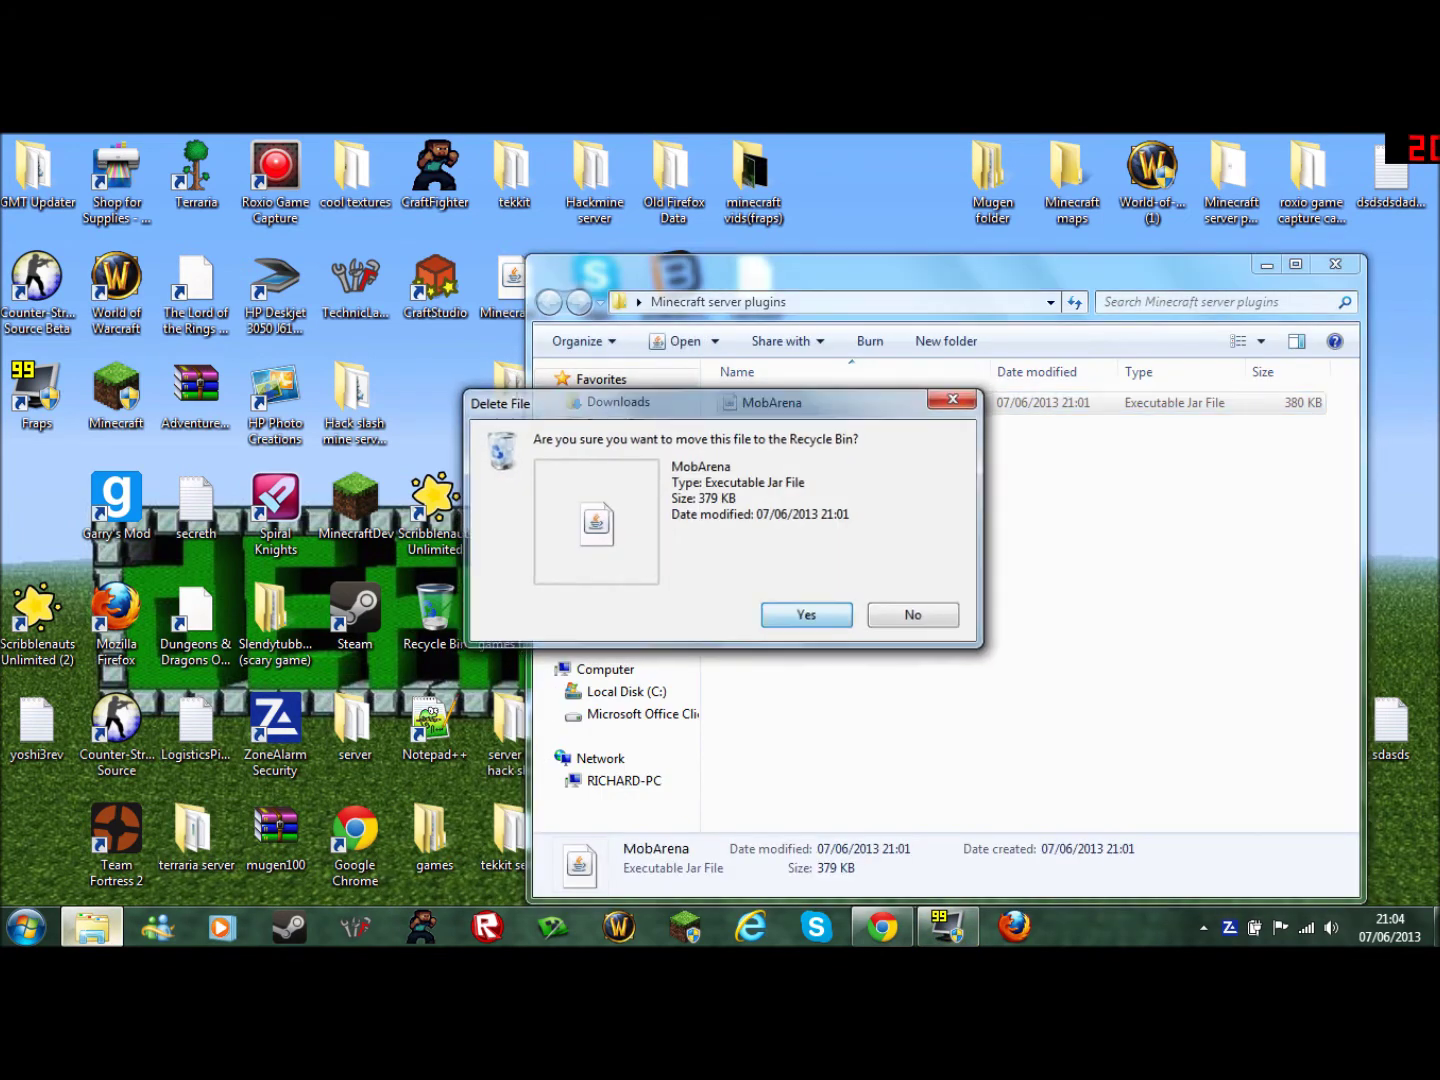
key("Return")
left_click(1336, 263)
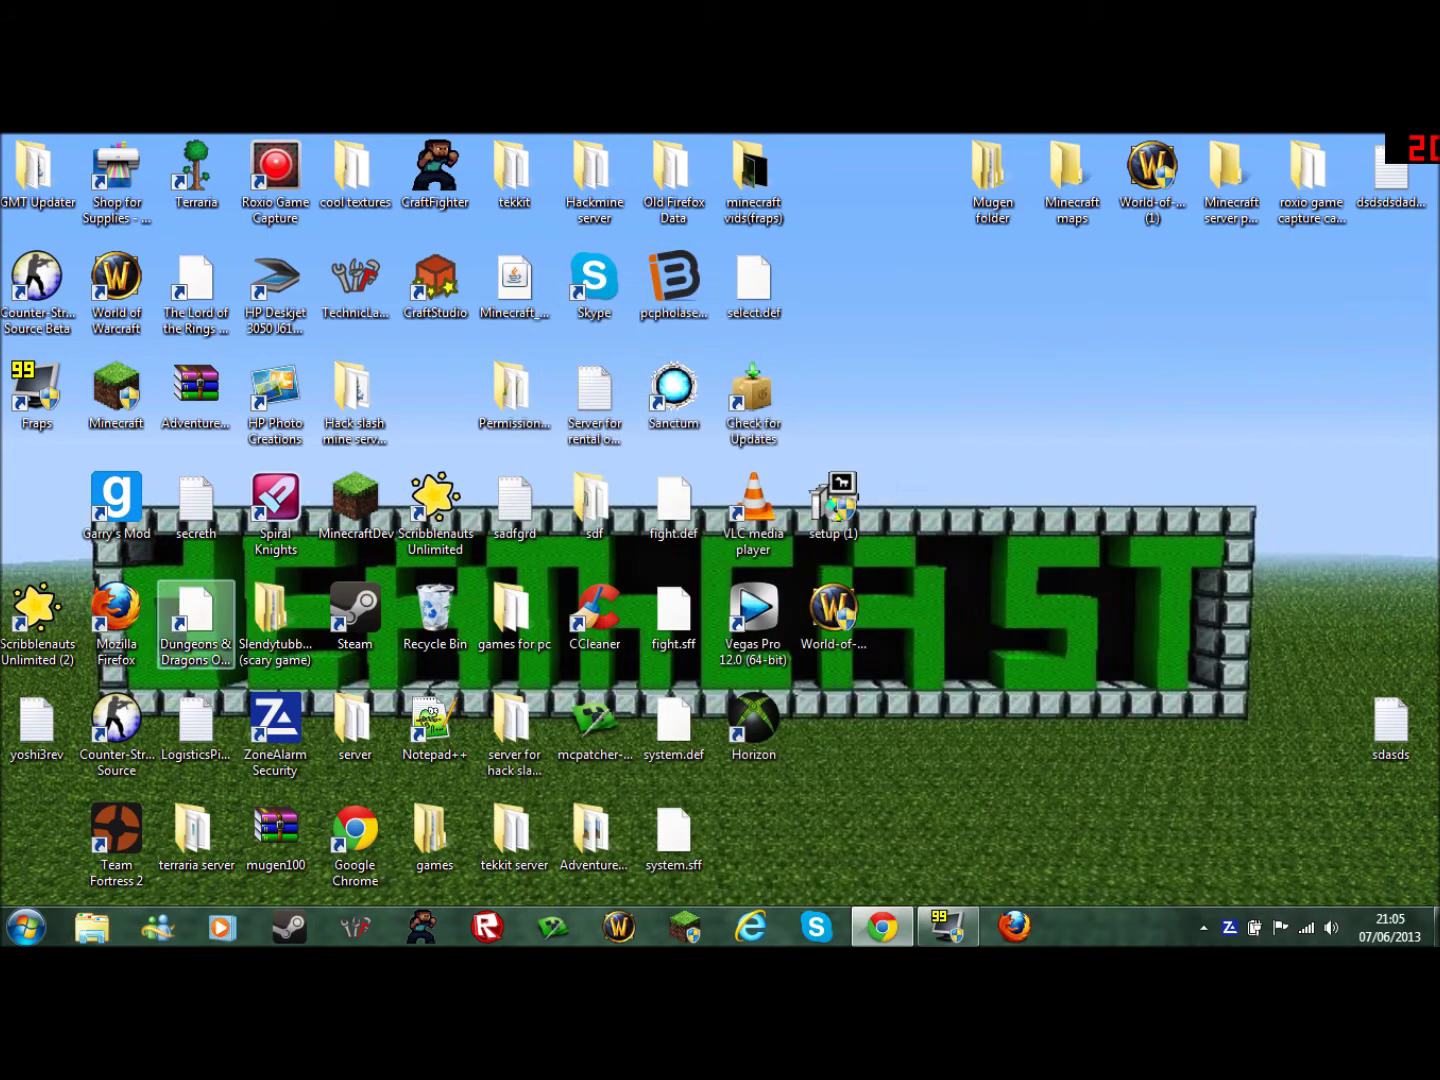
right_click(450, 612)
left_click(520, 650)
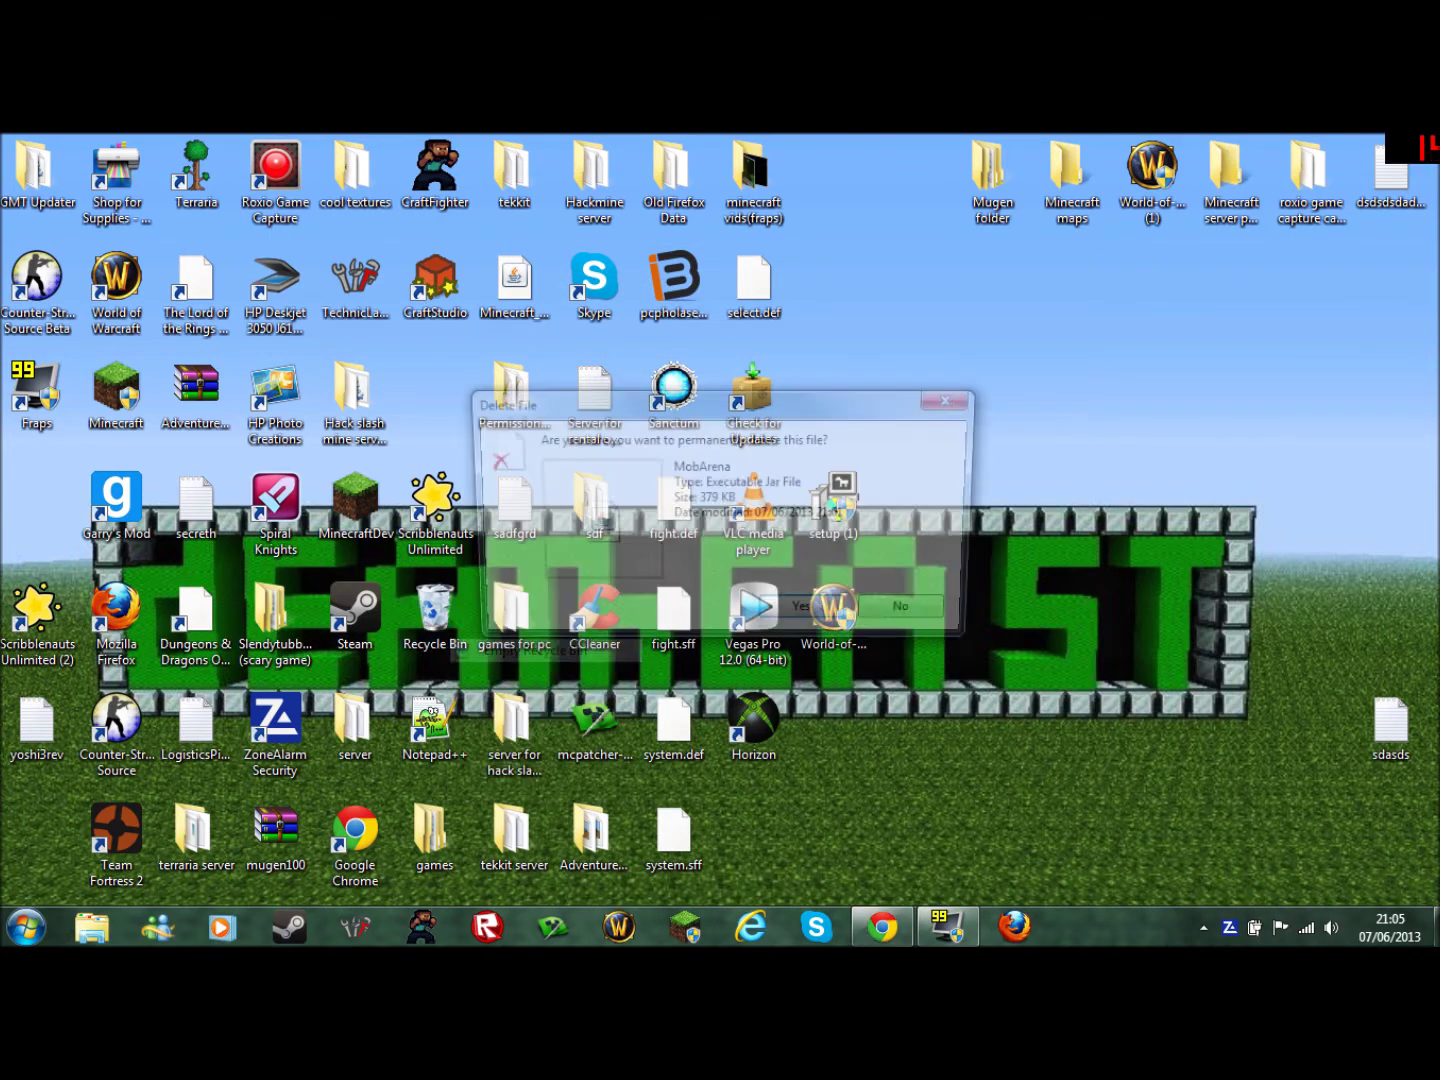
left_click(821, 612)
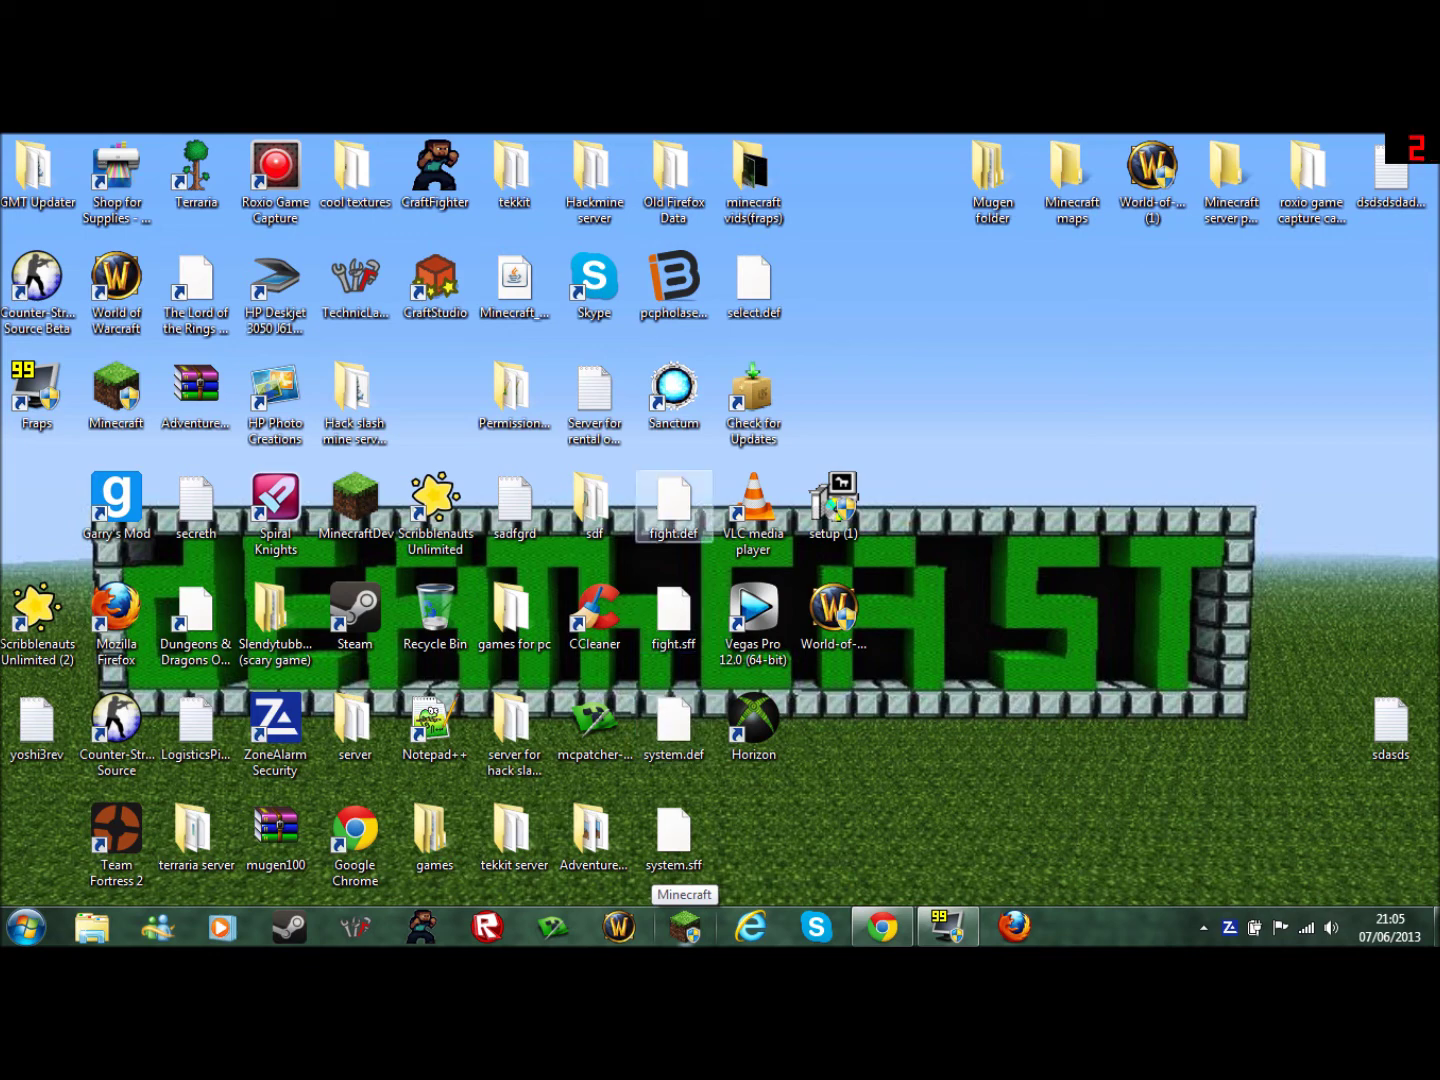
- Delete fight.def, fight.sff, system.def and system.sff from the desktop
left_click_drag(627, 459, 694, 831)
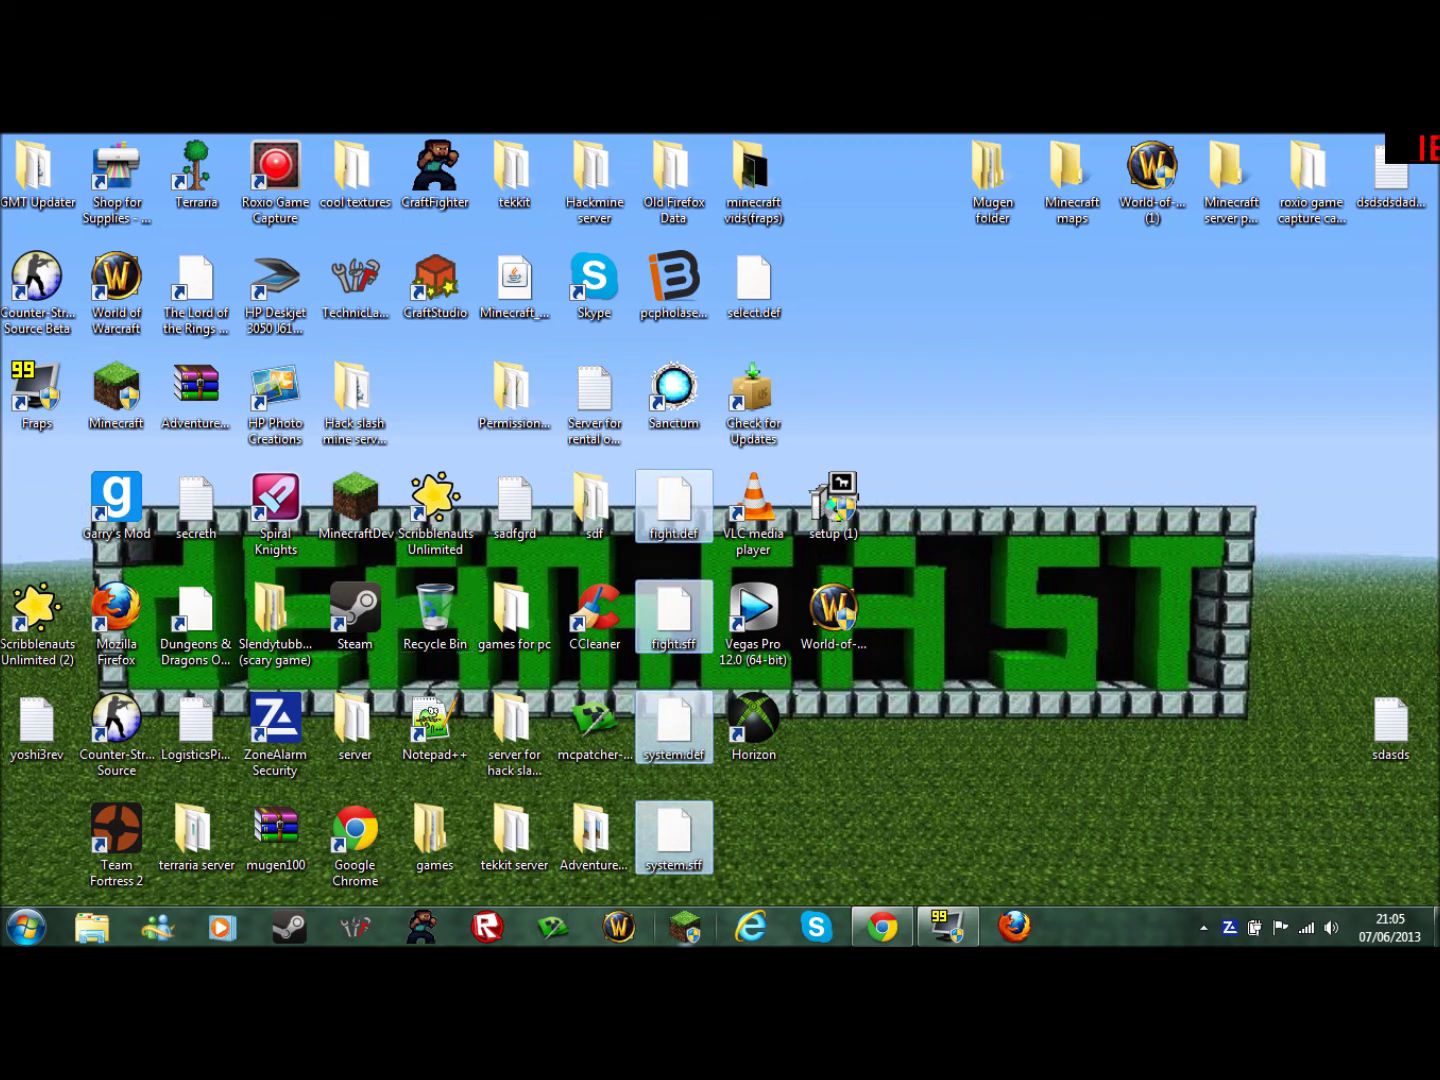
key("Delete")
key("Return")
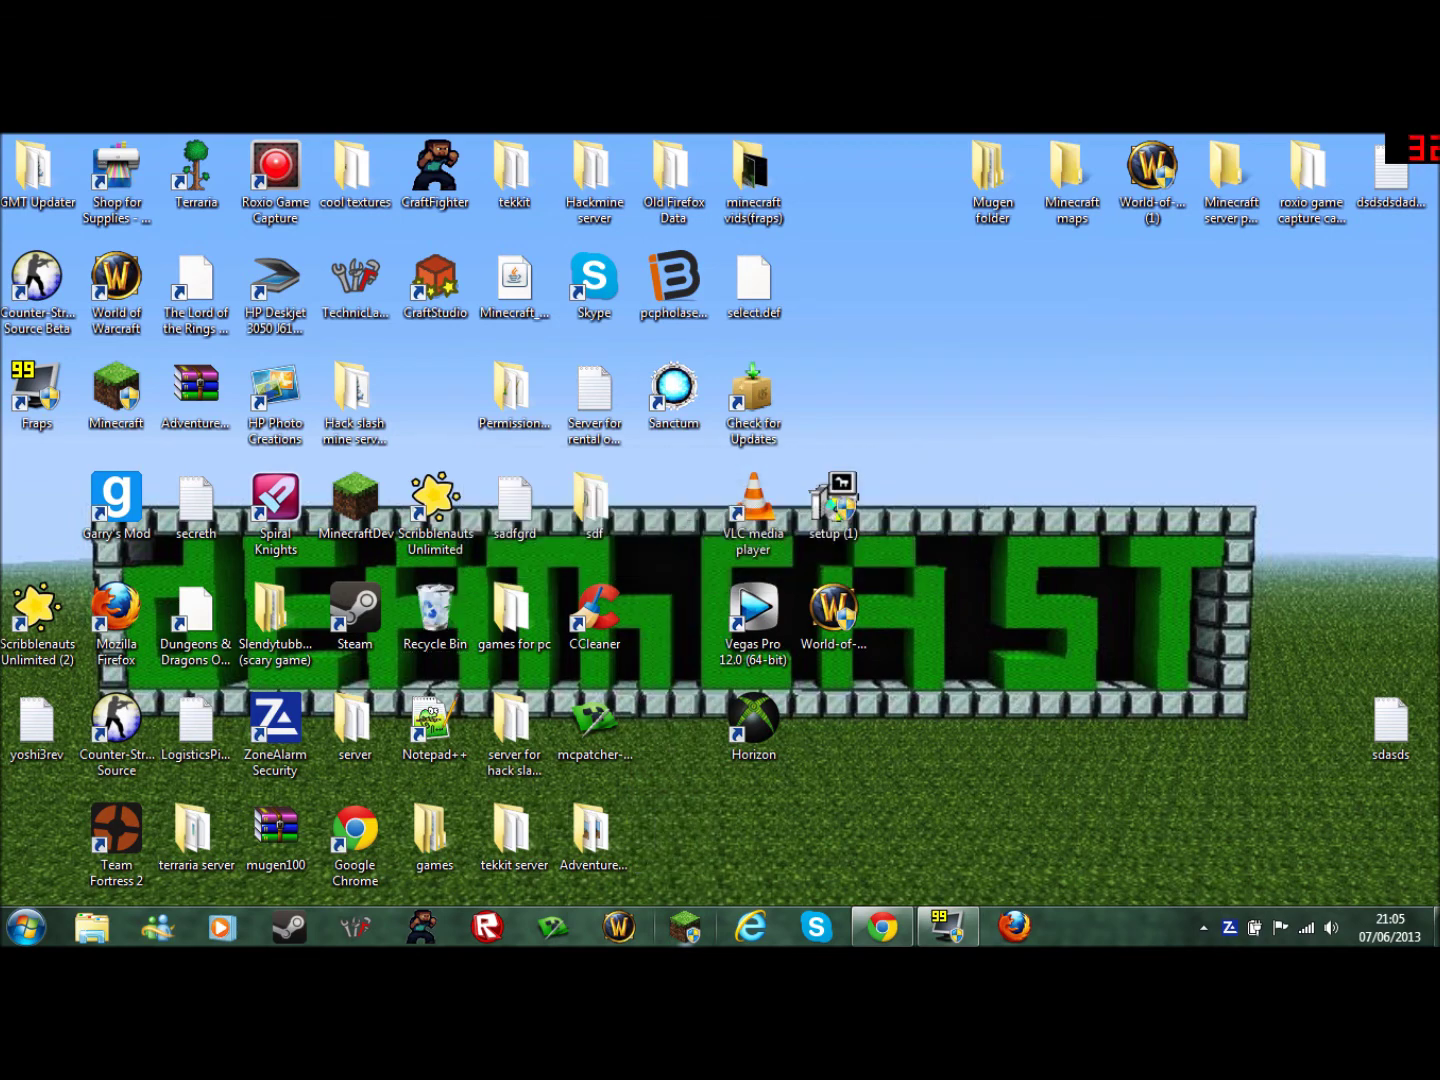
- Delete select.def from the desktop and maximize the Minecraft Launcher while the game starts
key("Delete")
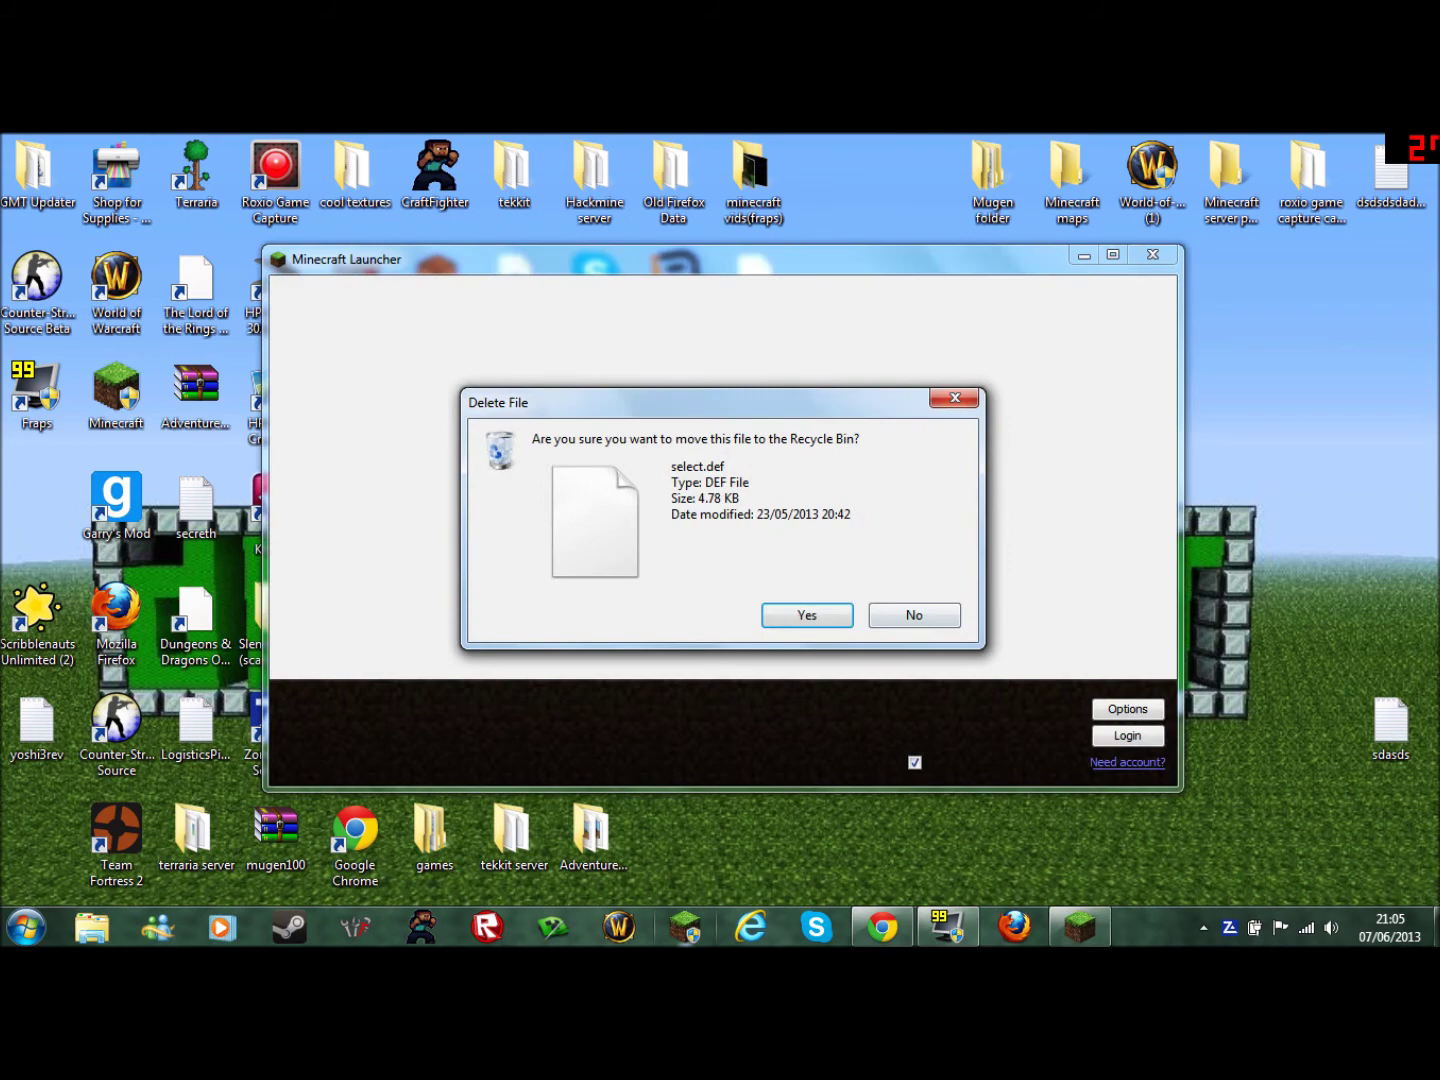
key("Return")
key("Return")
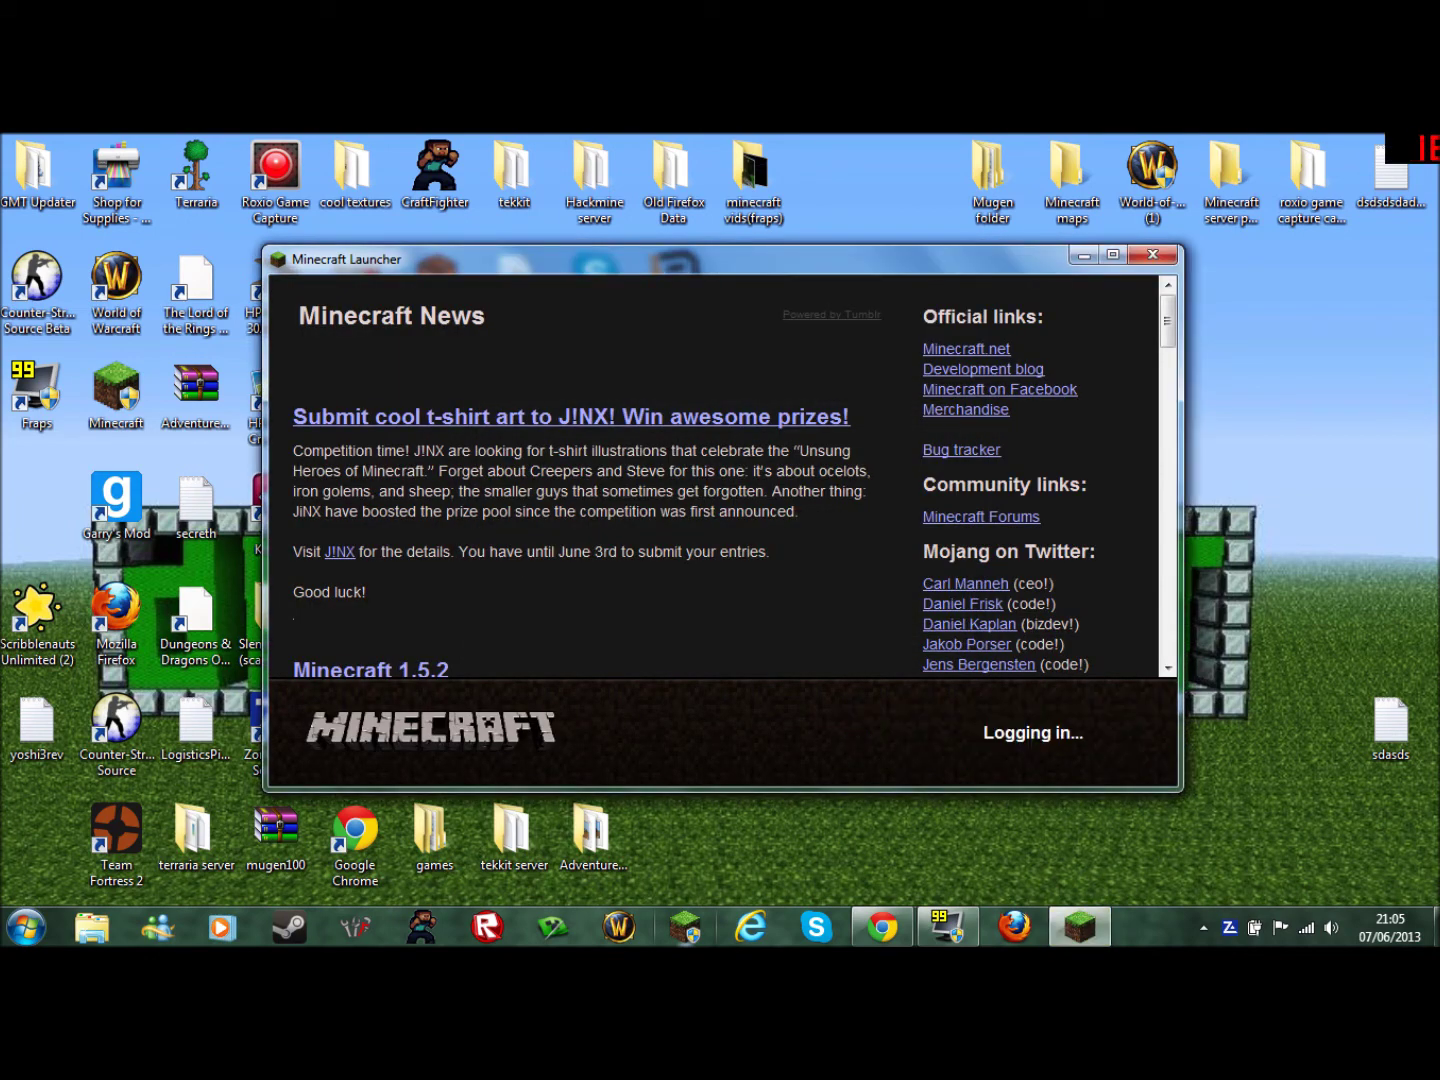
left_click(1112, 254)
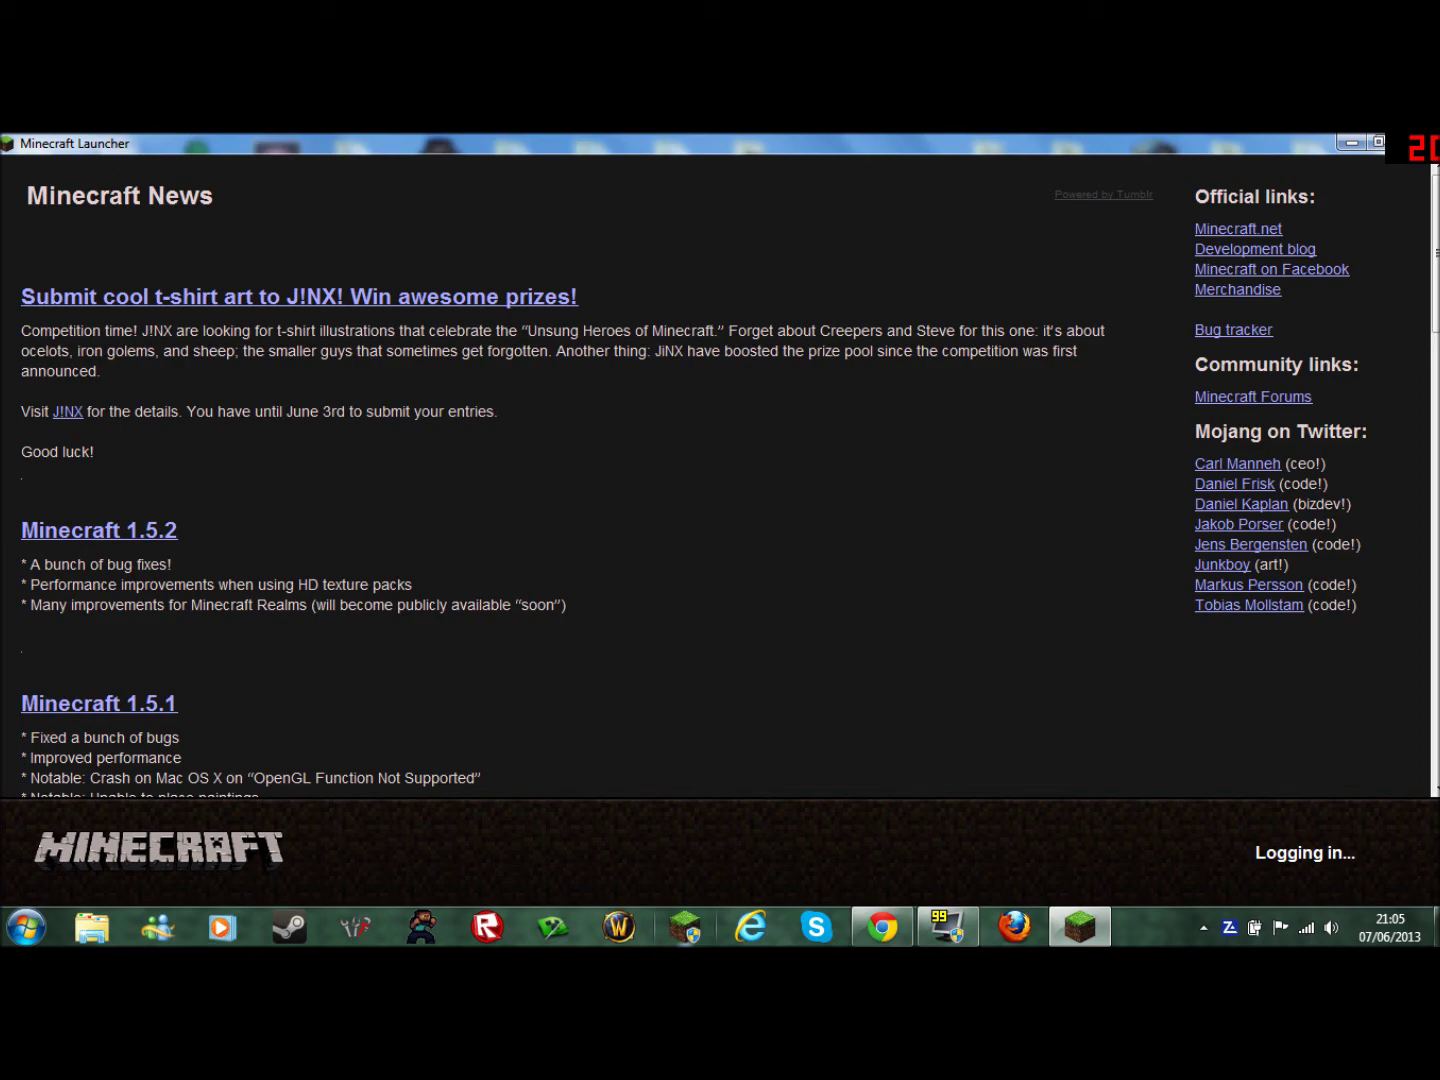
scroll(577, 475, "down", 20)
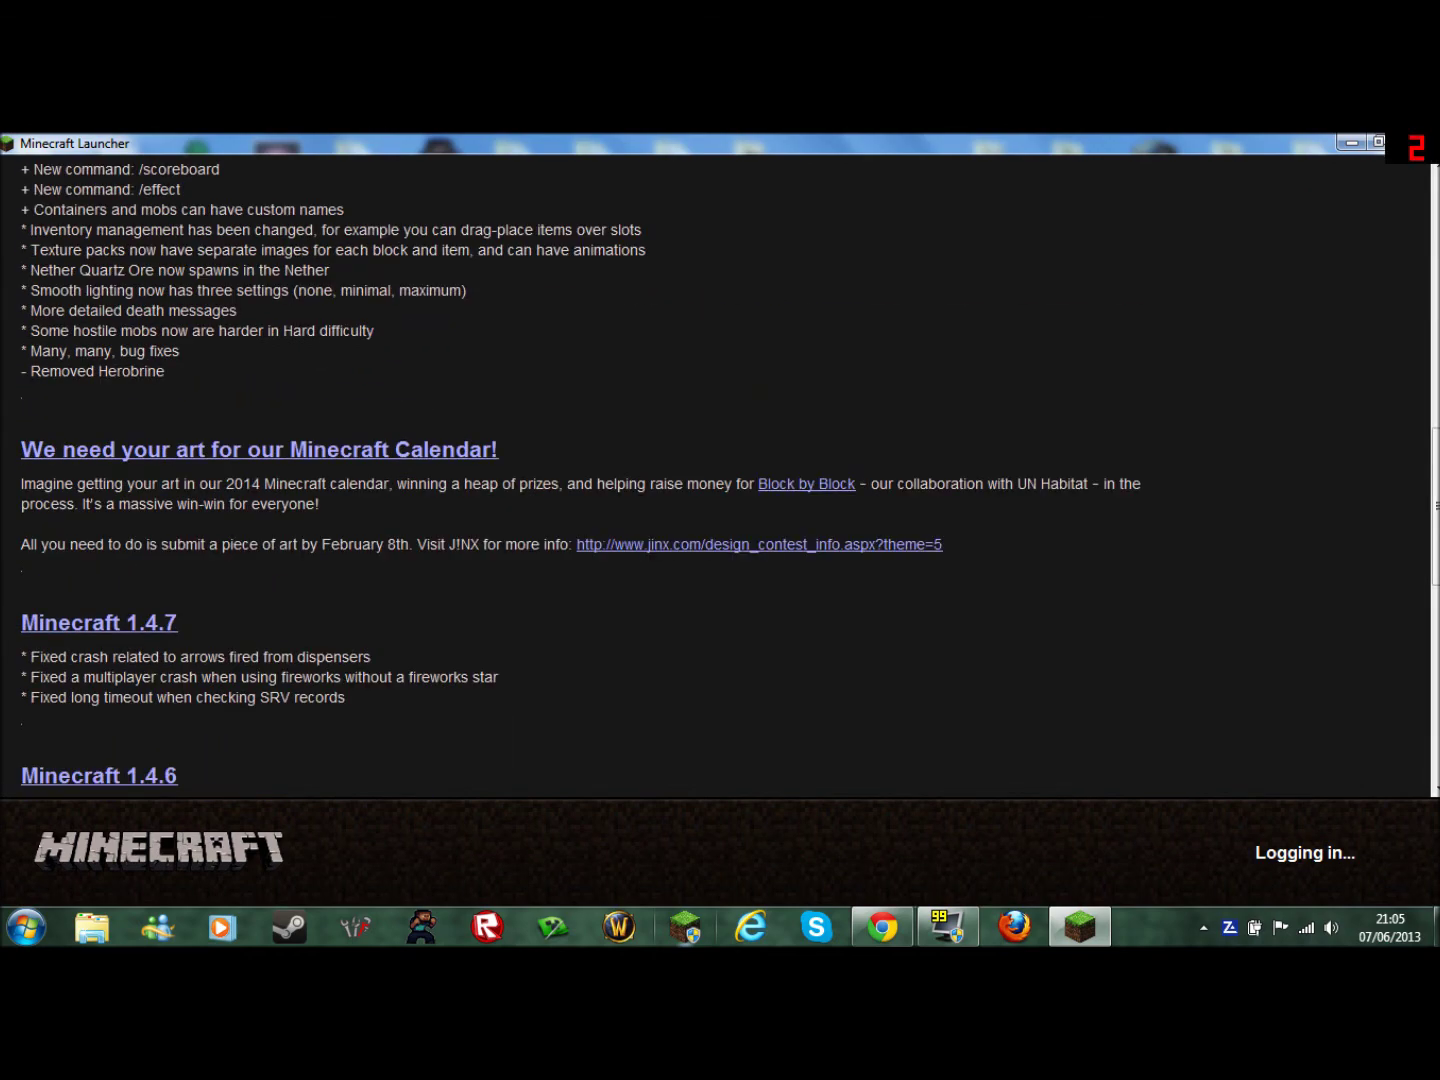
scroll(576, 475, "up", 20)
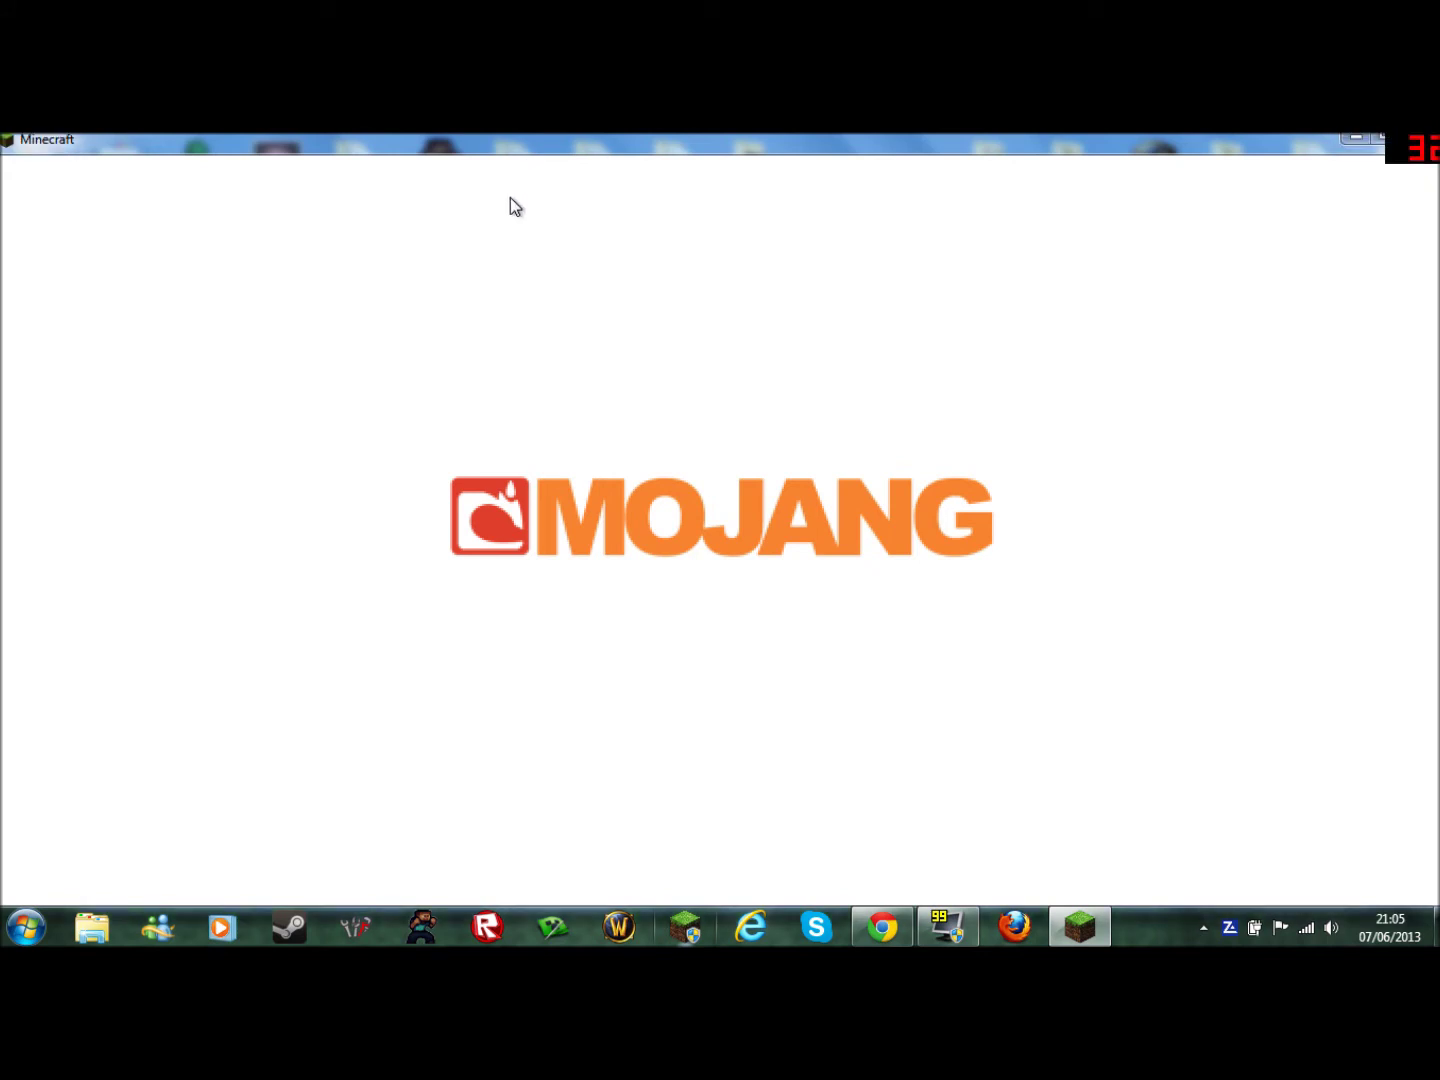
- Maximize Minecraft and join the server from the multiplayer server list
double_click(683, 140)
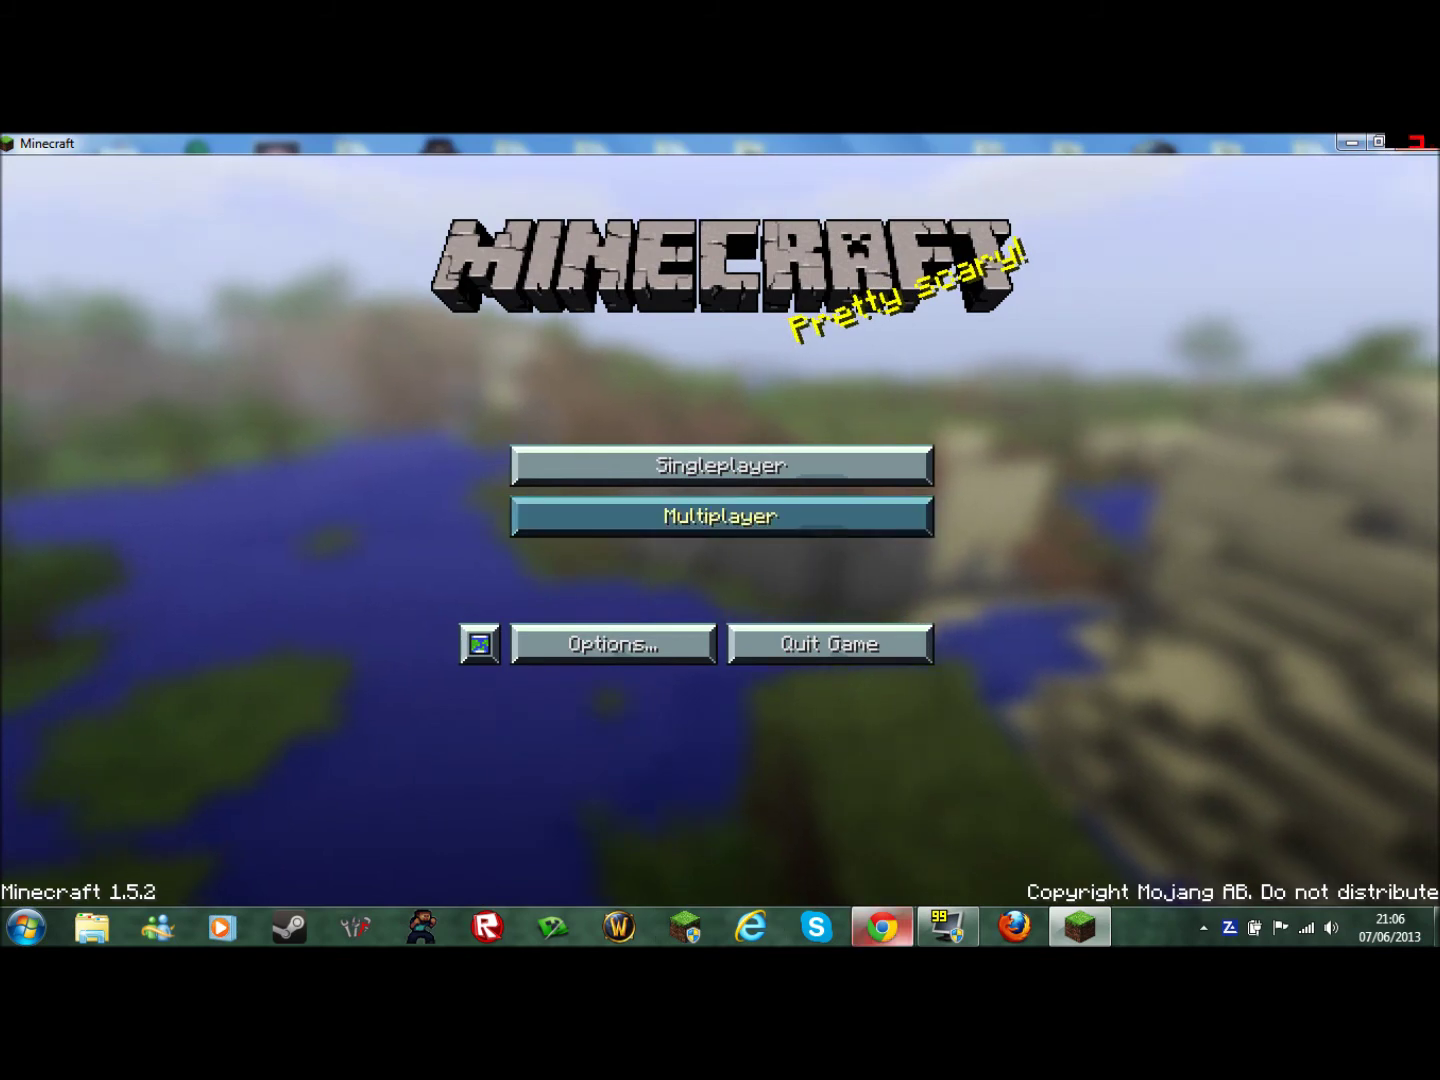
left_click(722, 516)
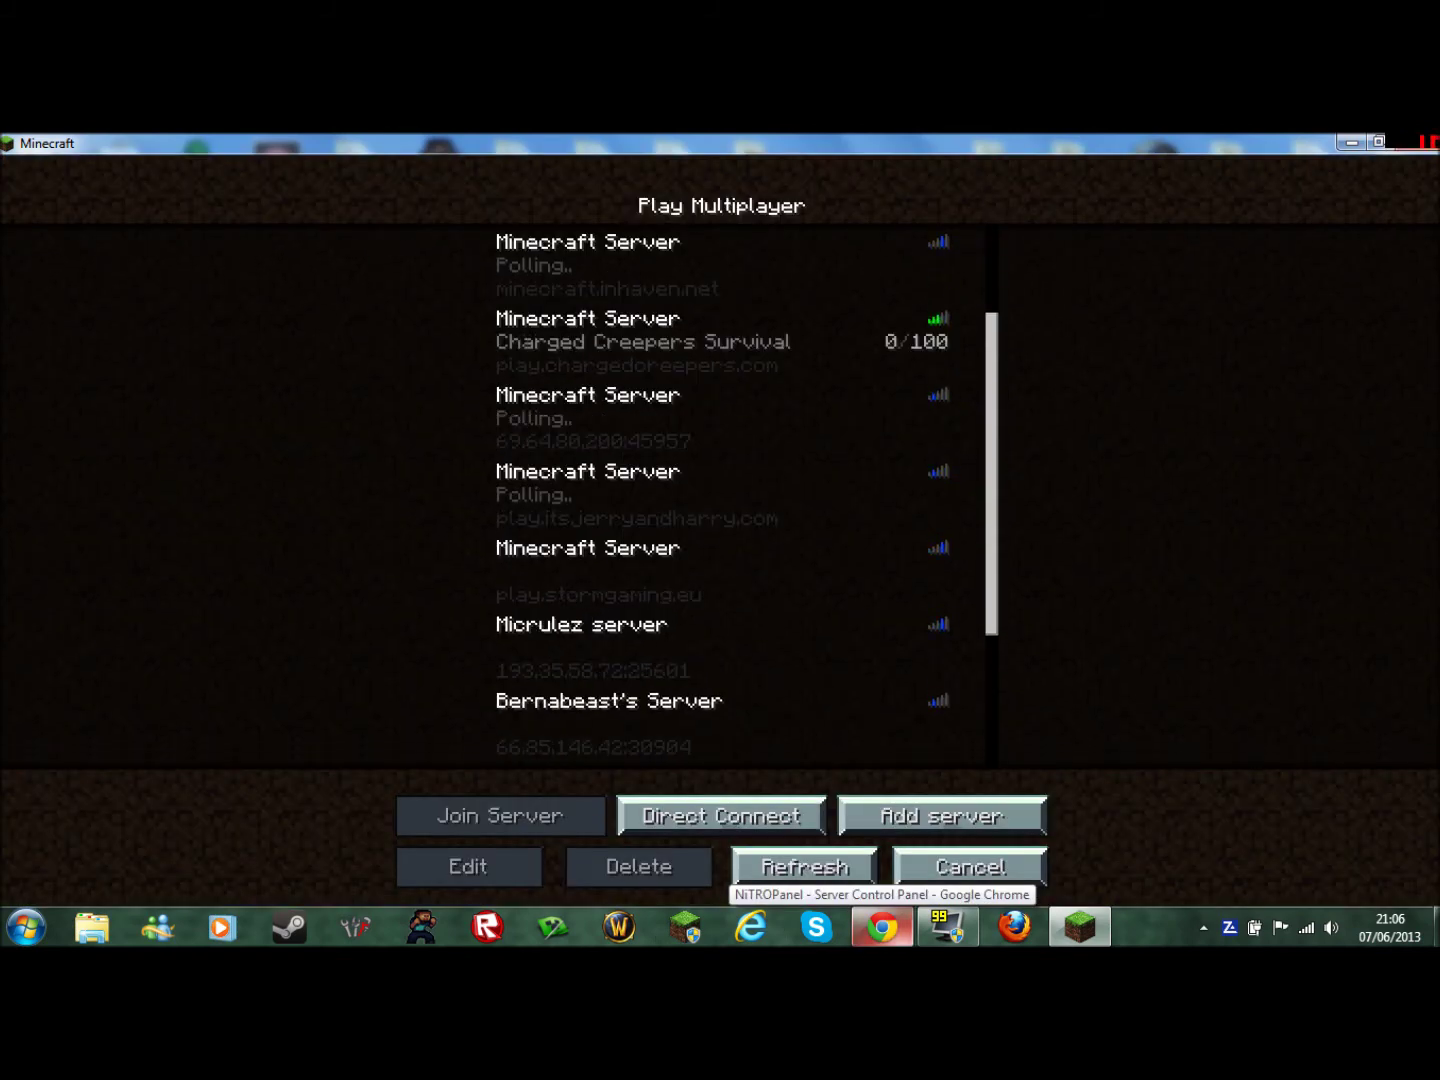
scroll(720, 481, "down", 2)
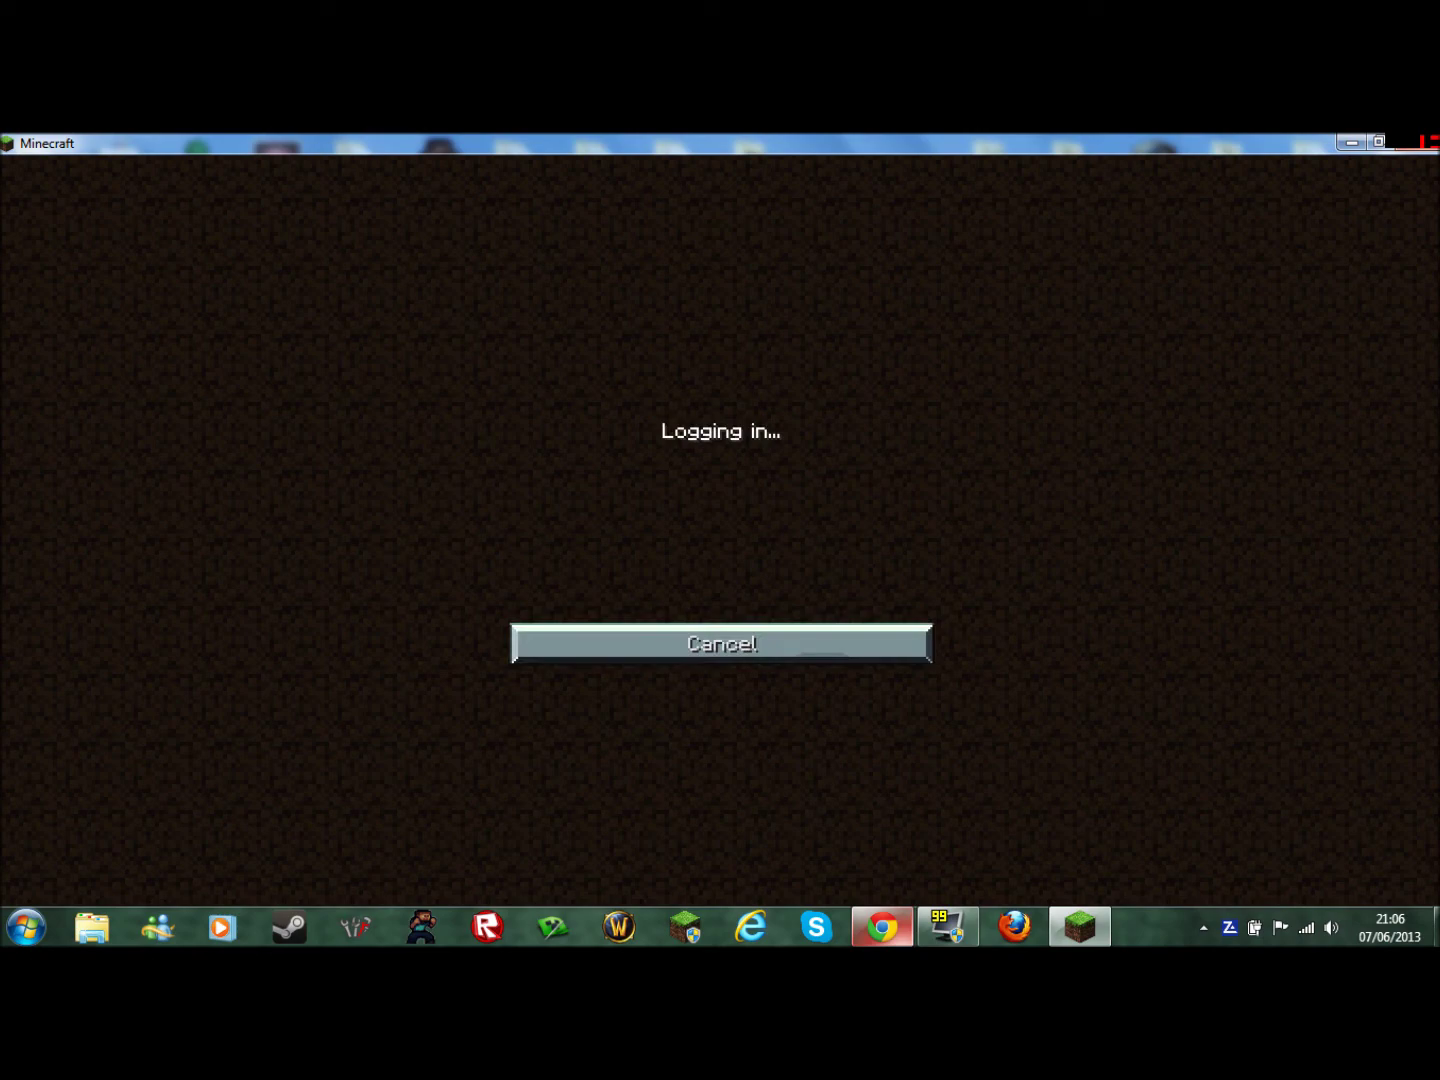
key("slash")
- Send 'hi' in chat, then run /ma and /ma help to list MobArena's commands
key("BackSpace")
type("hi")
key("Return")
key("slash")
type("ma")
key("Return")
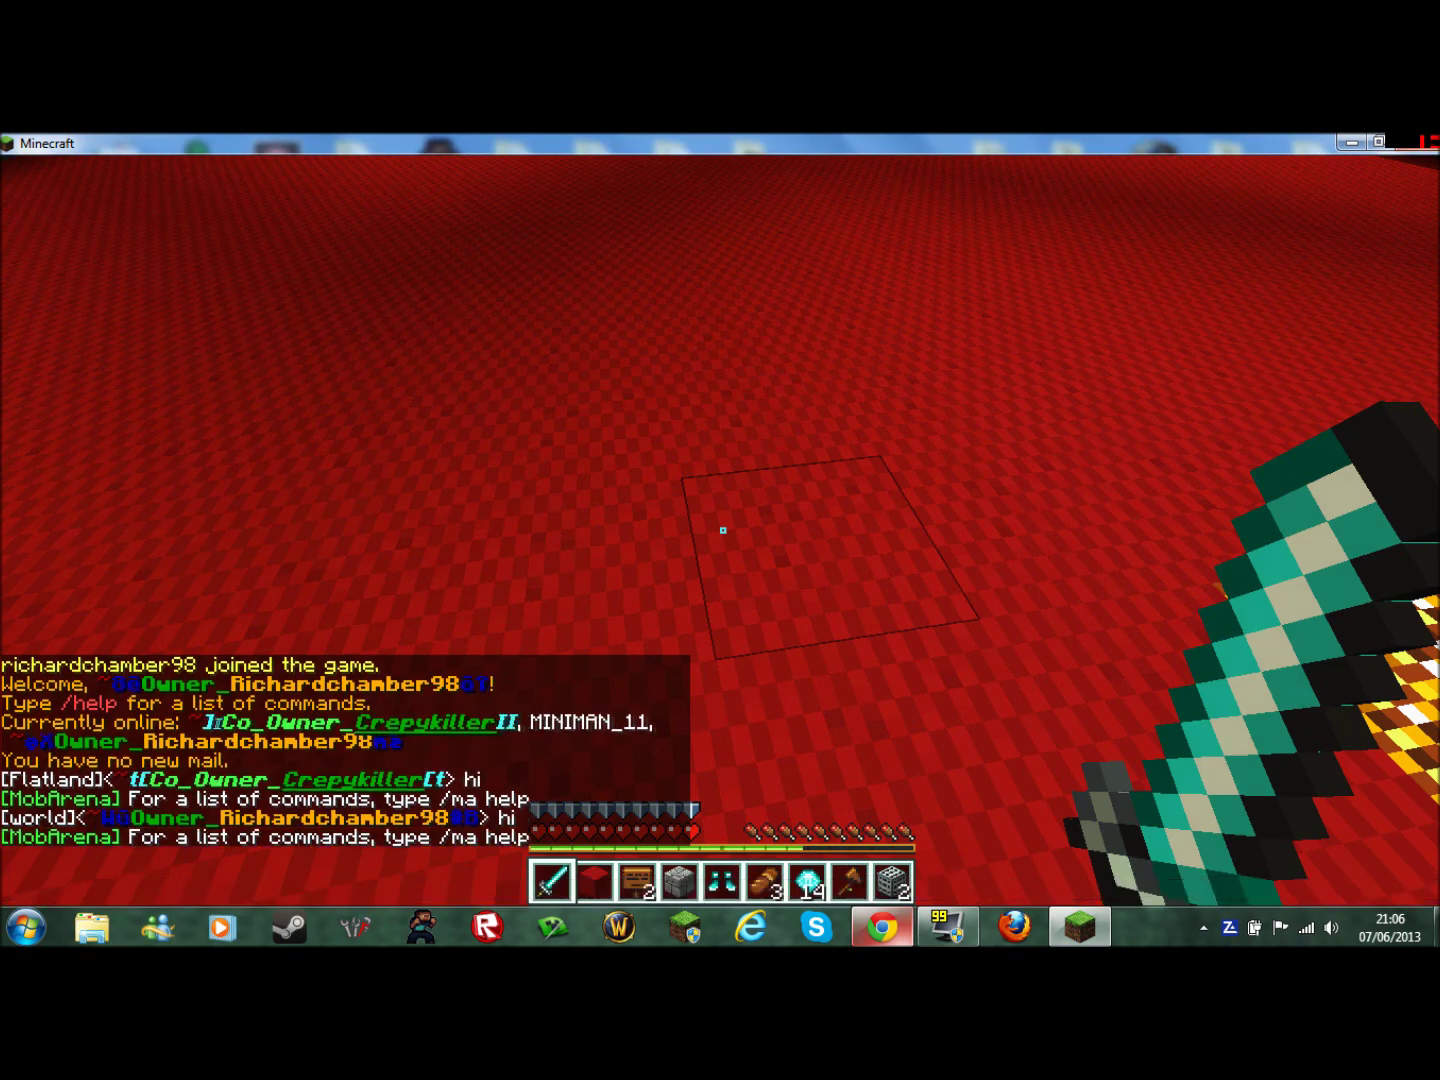
key("slash")
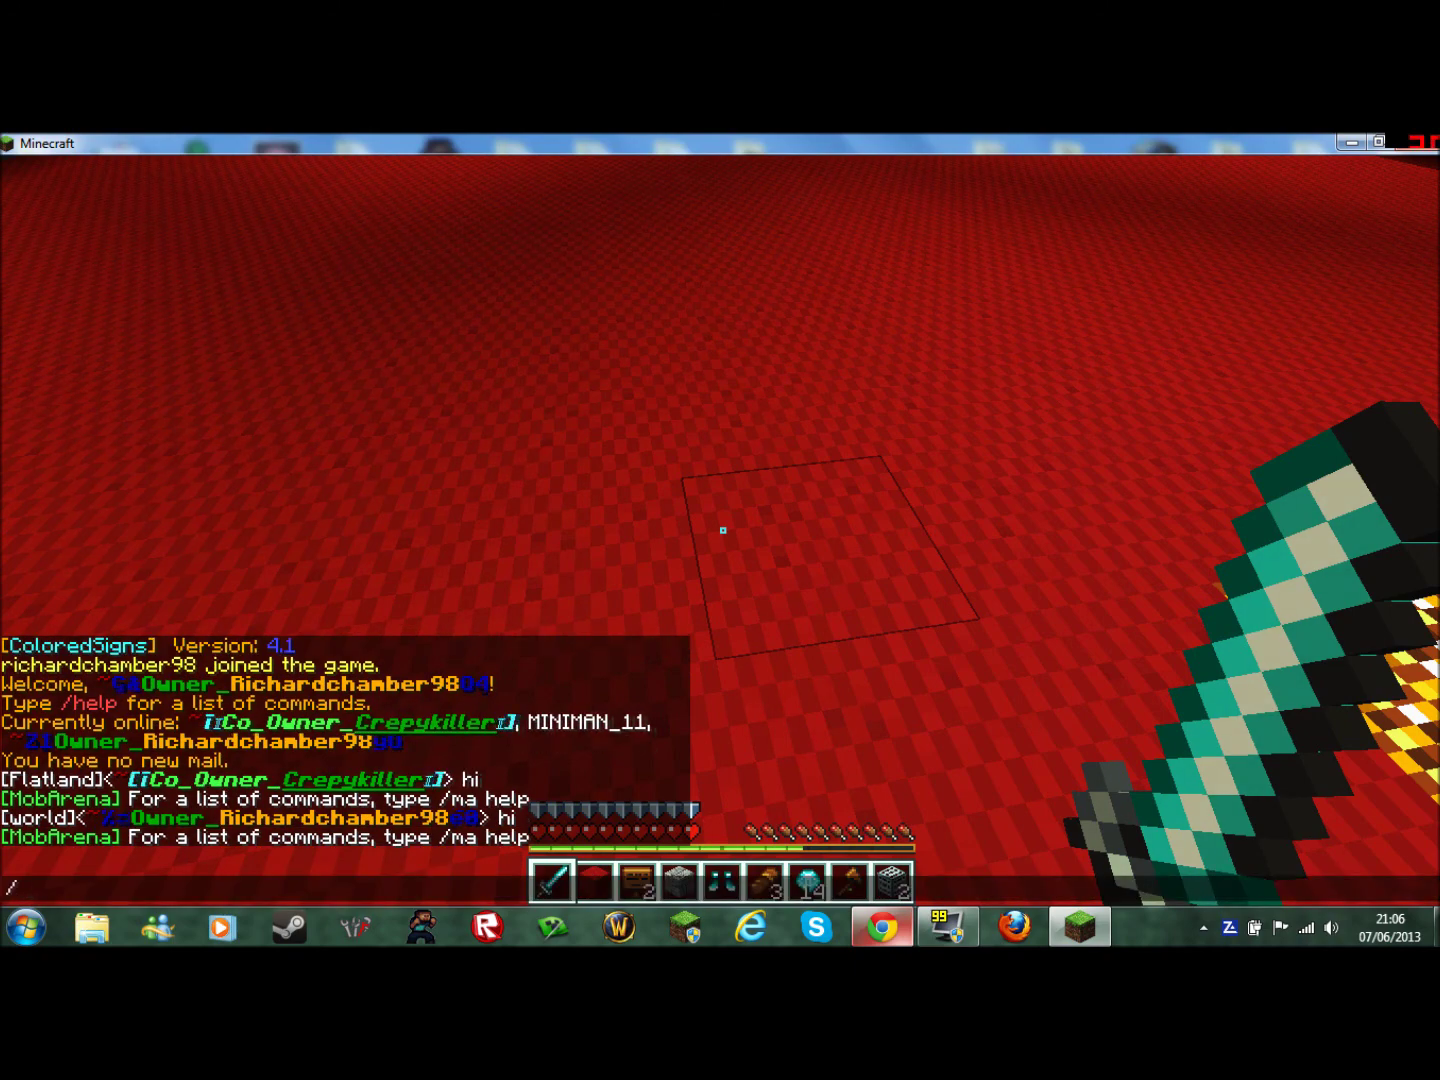
type("ma help")
key("Return")
- Cycle the camera through first-person, rear and front third-person views with F5
key("F5")
key("F5")
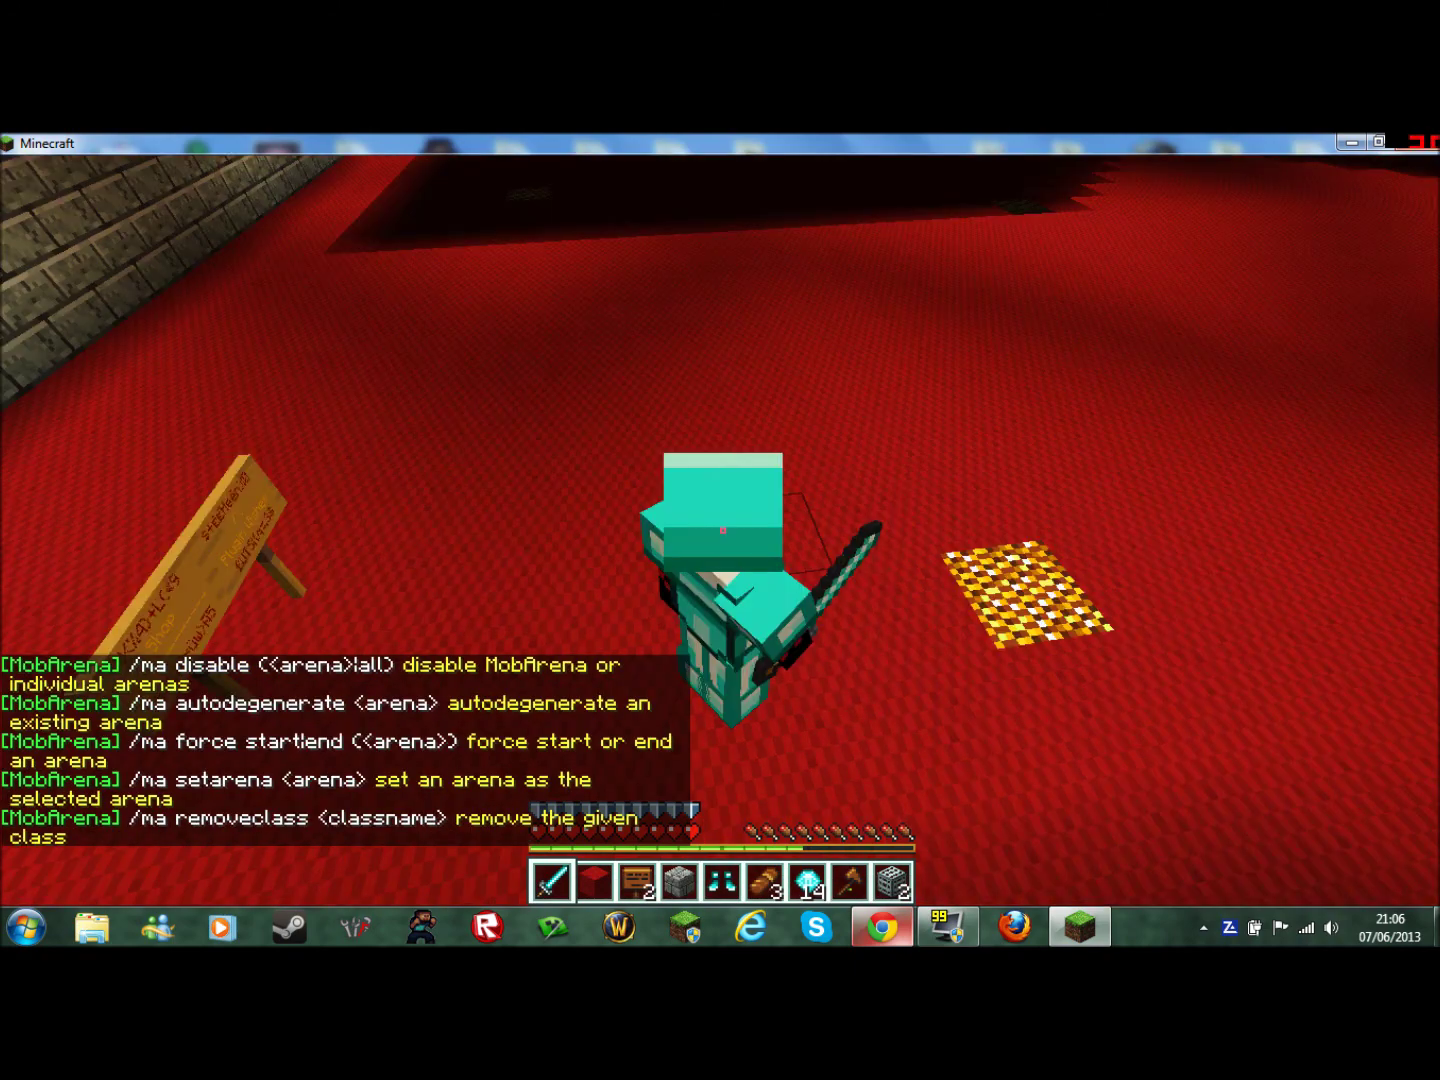
type("tWb")
key("Return")
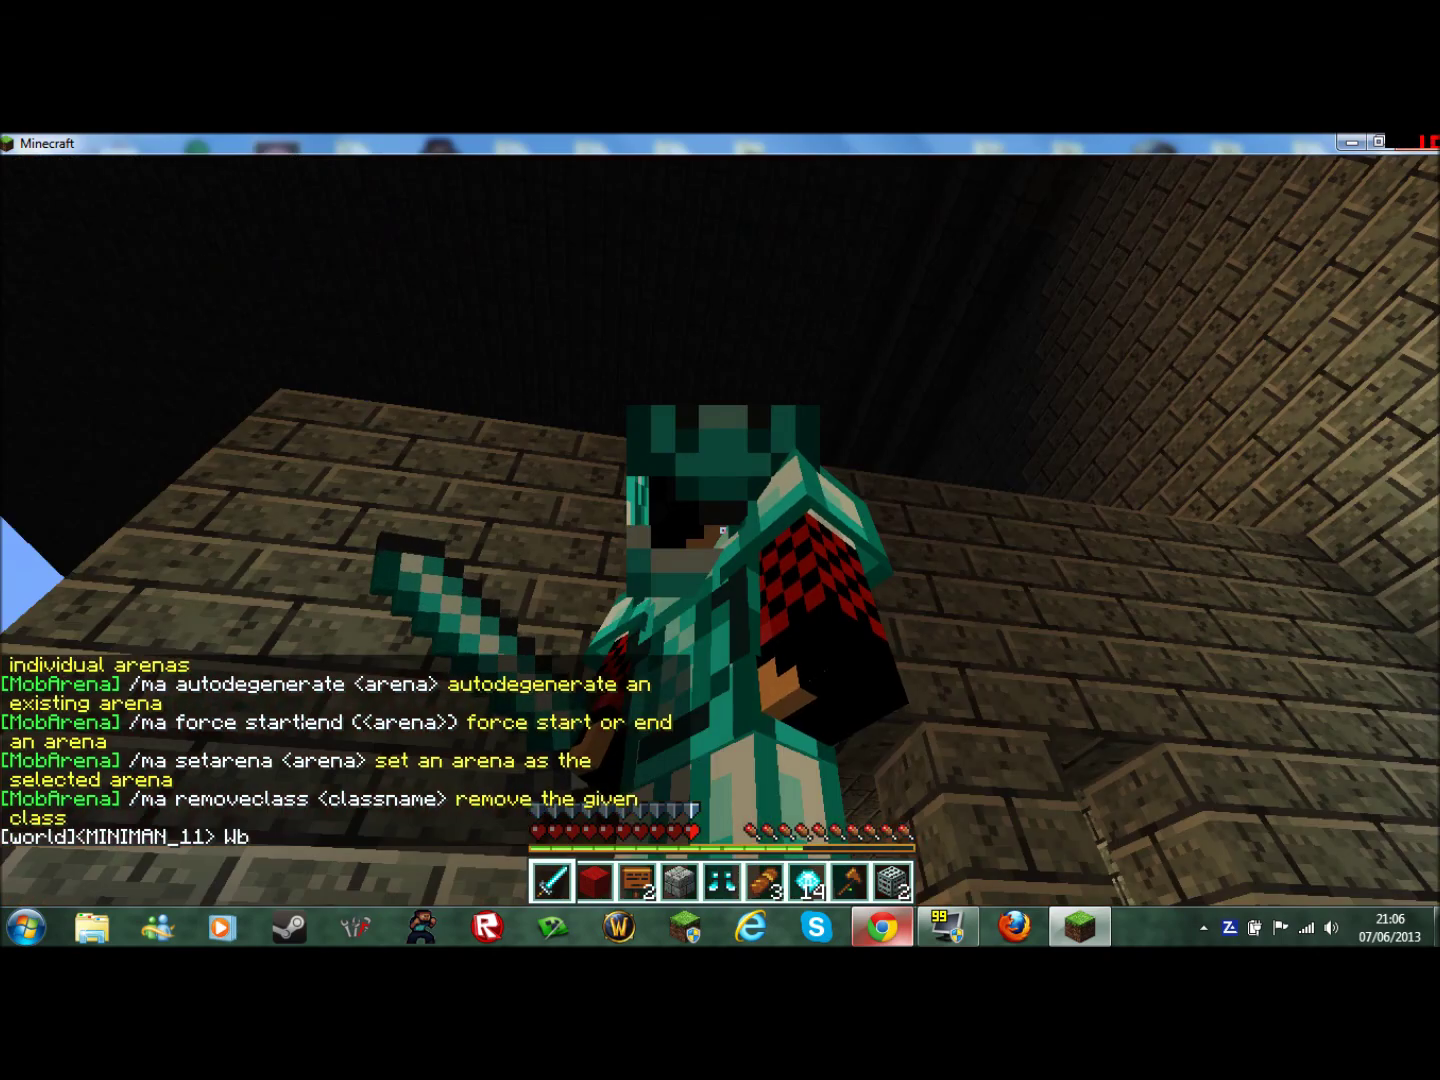
key("F5")
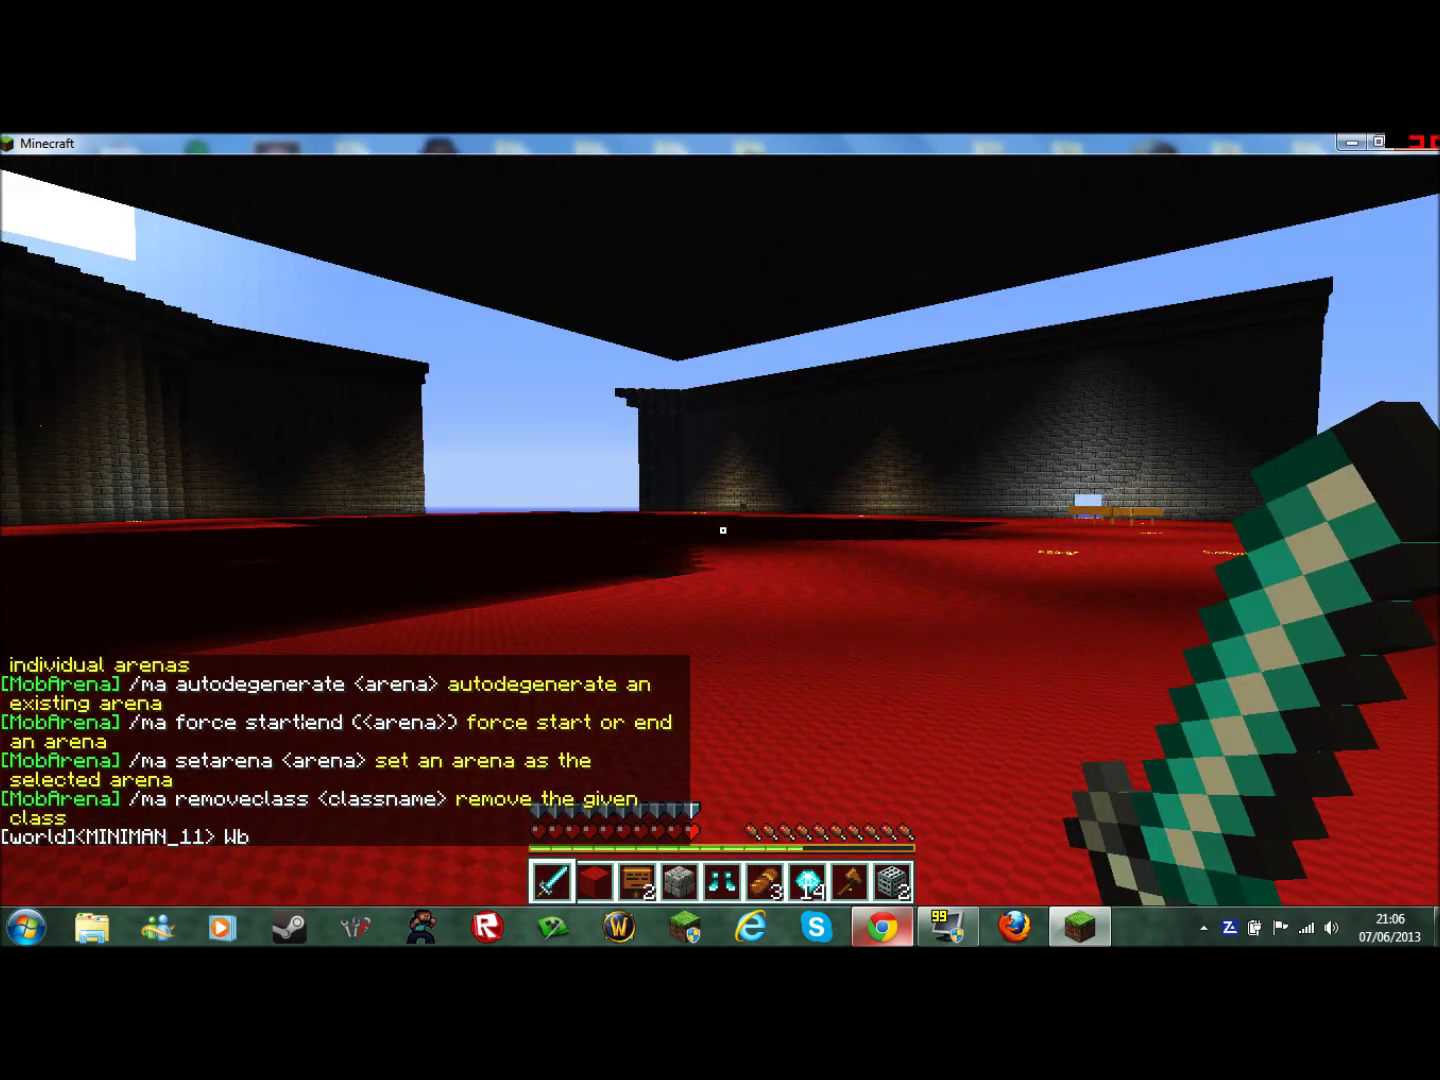
key("F5")
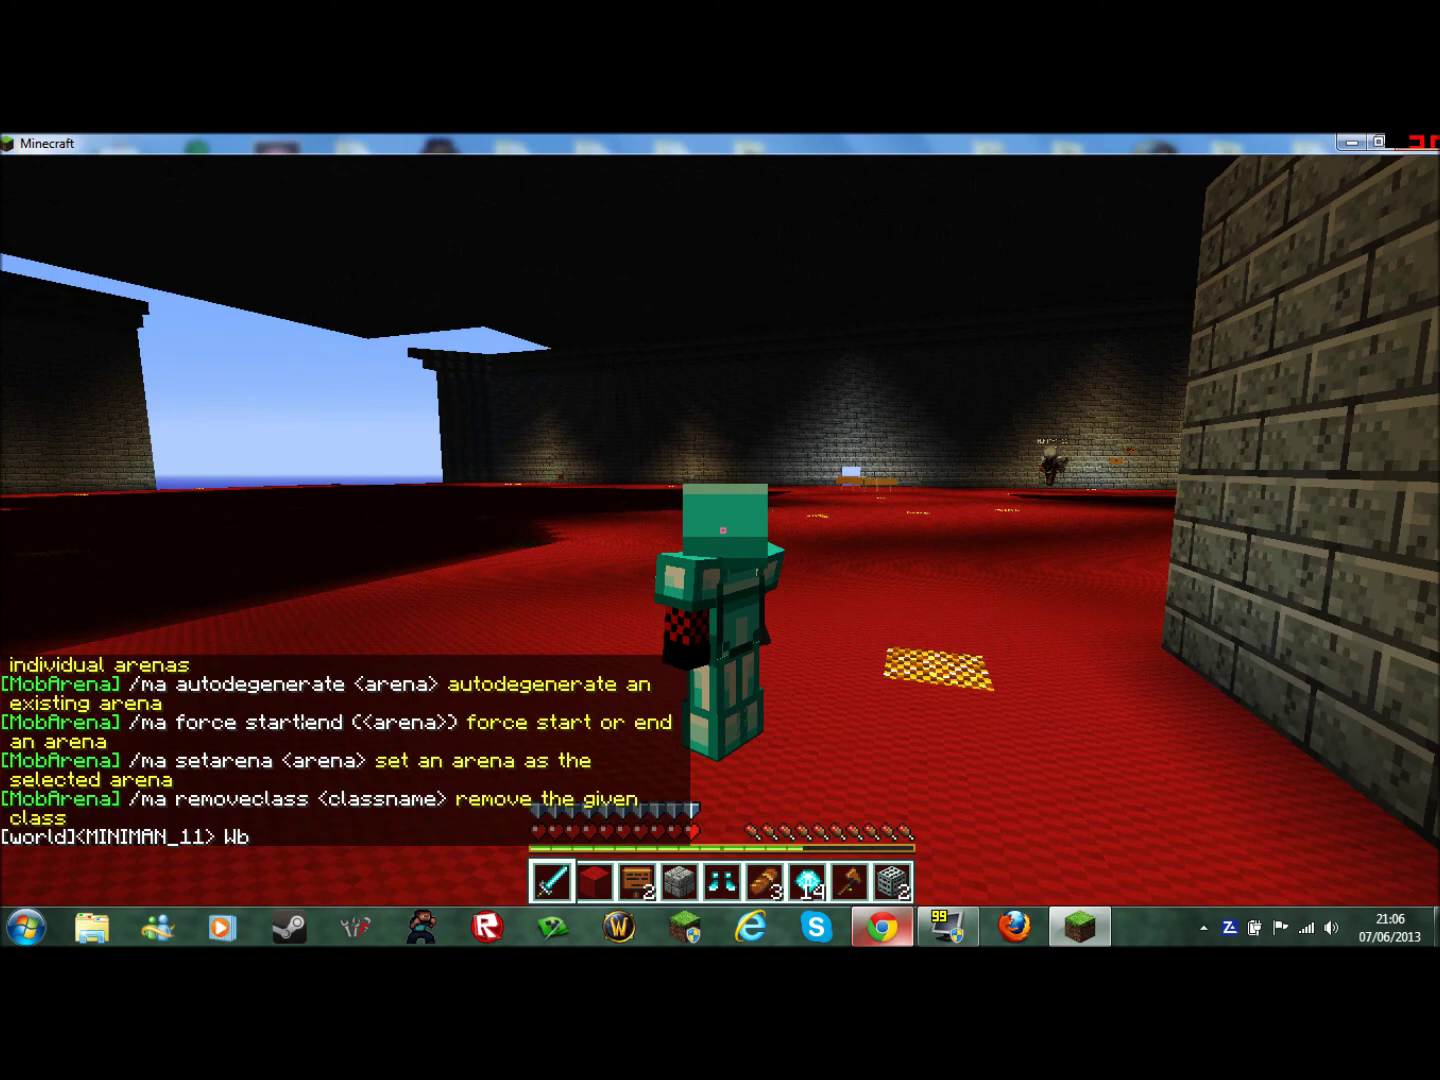
key("F5")
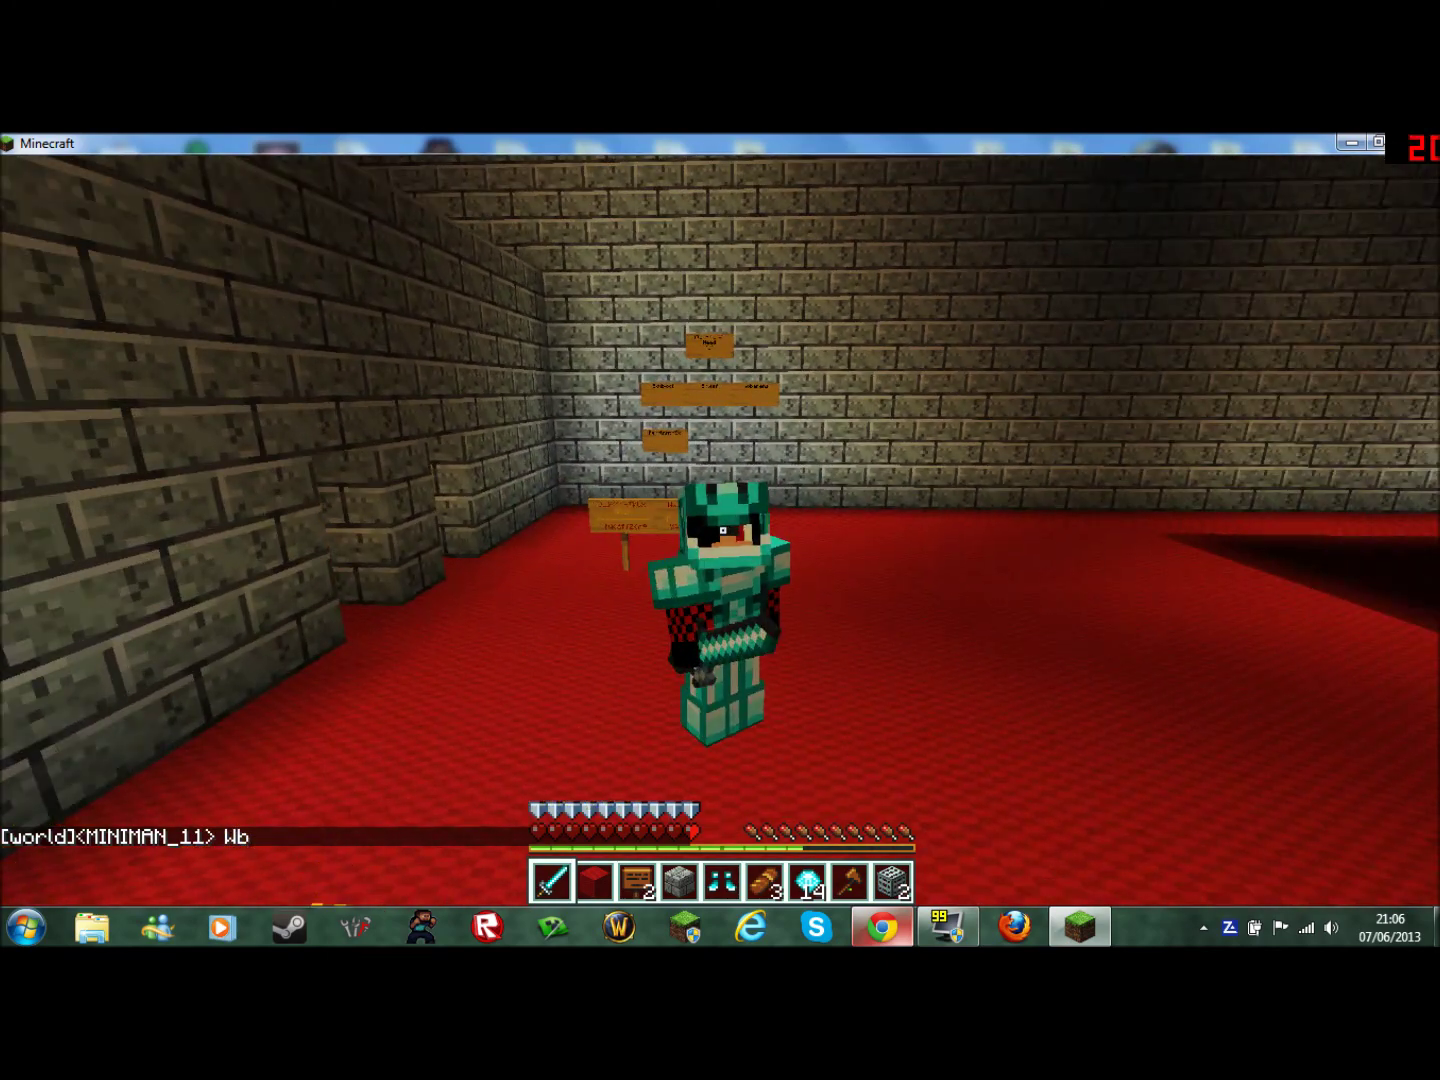
- Switch to creative mode with /gm 1 and walk across the arena
type("/gm 1")
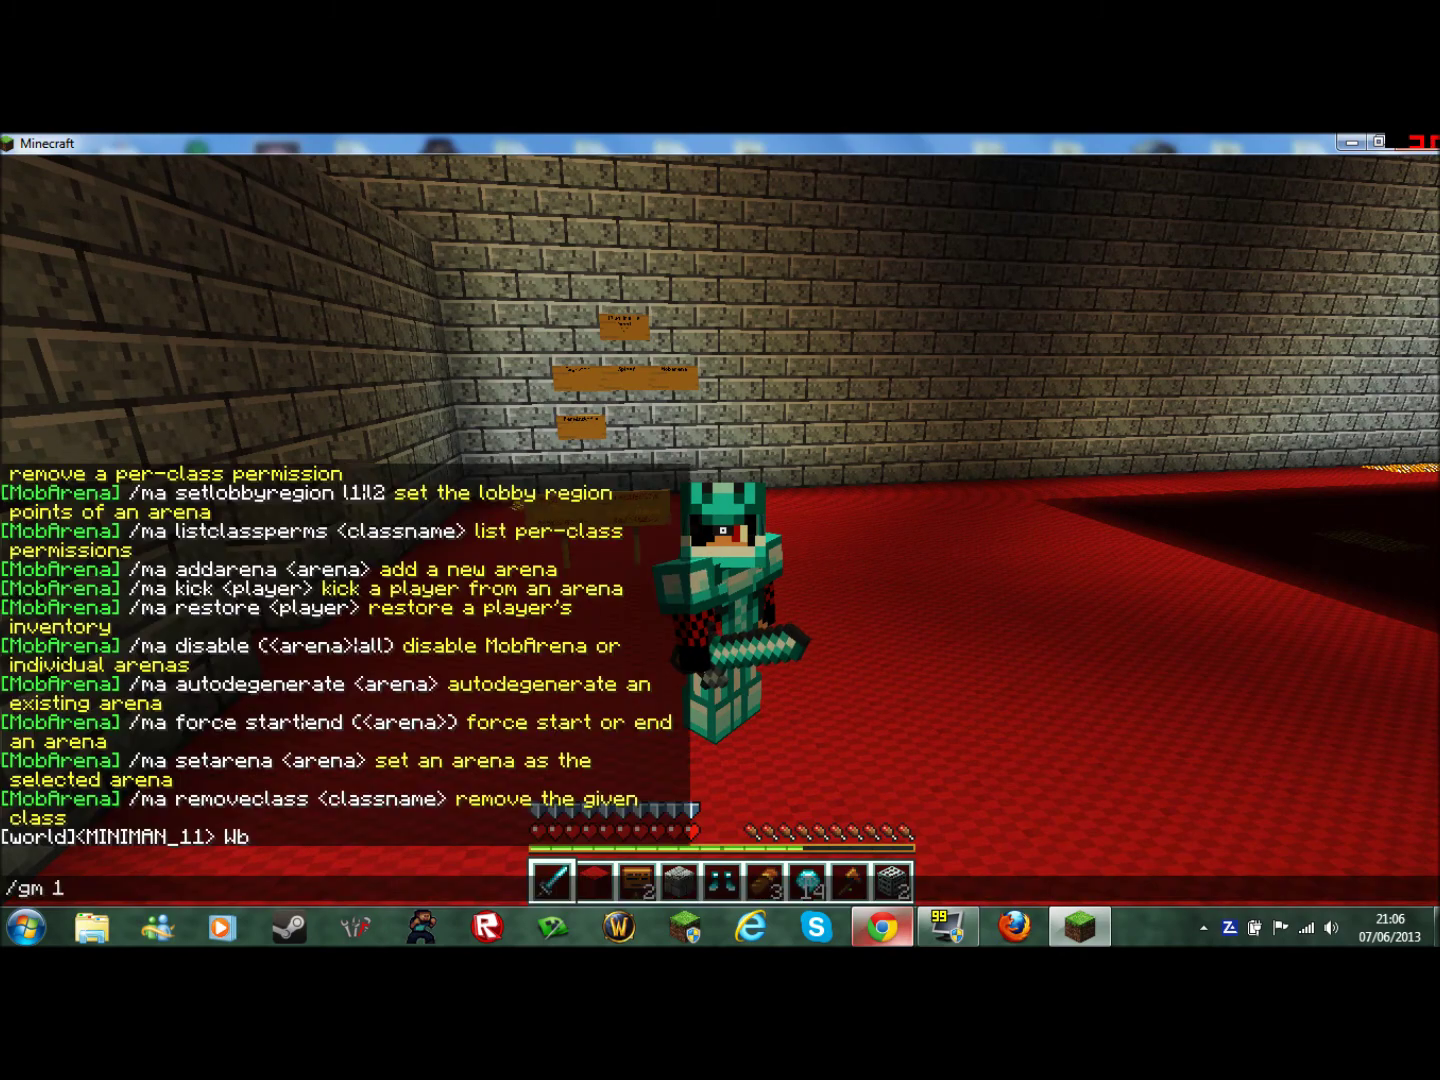
key("Return")
key("t")
key("Escape")
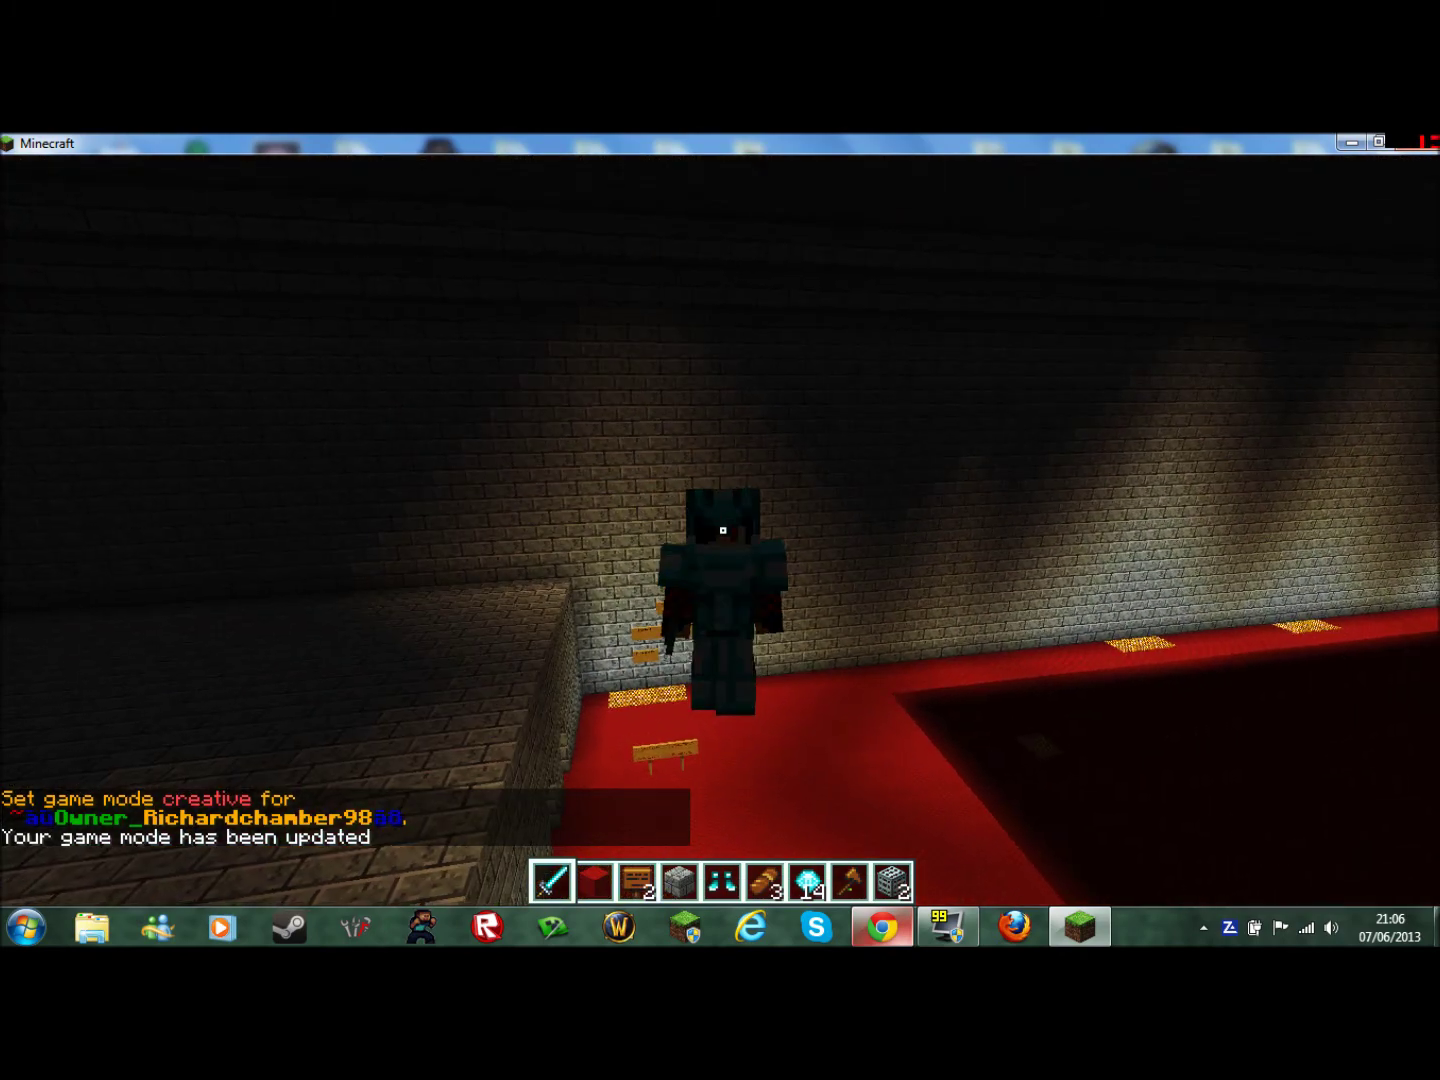
key("w")
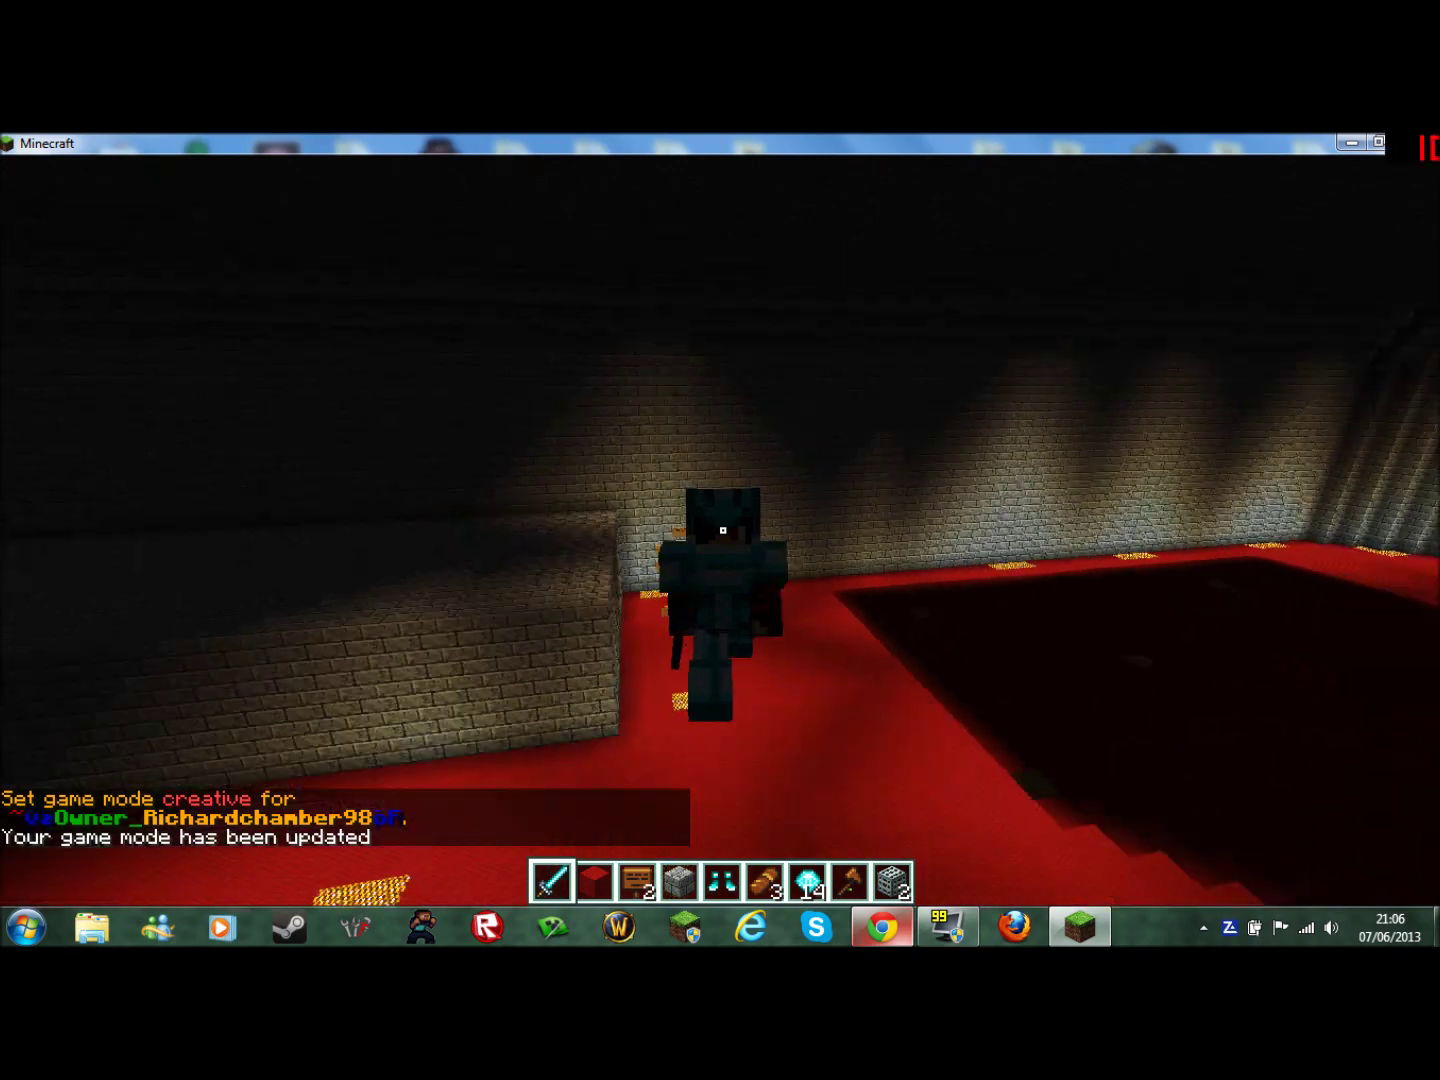